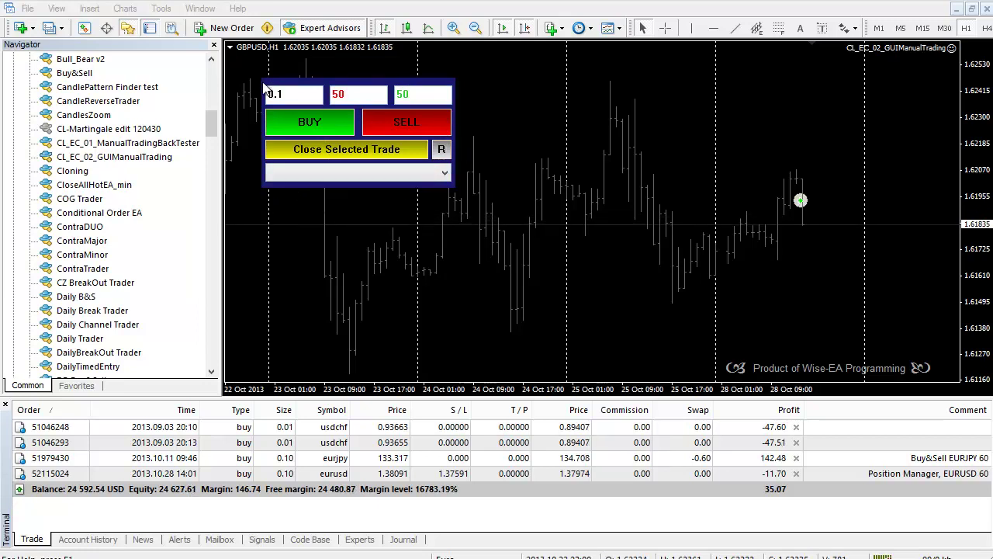
Open the GUIManualTrading EA's properties showing X_Offset 50, Y_Offset 50 and RiskPercent 2.0
{"action": "right_click", "coordinate": [867, 48]}
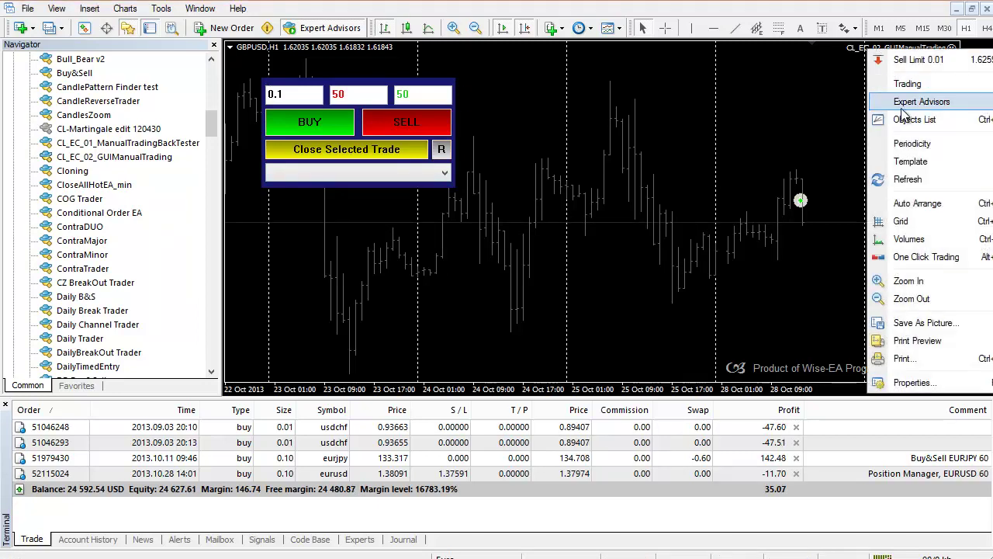
{"action": "mouse_move", "coordinate": [901, 102]}
{"action": "left_click", "coordinate": [803, 101]}
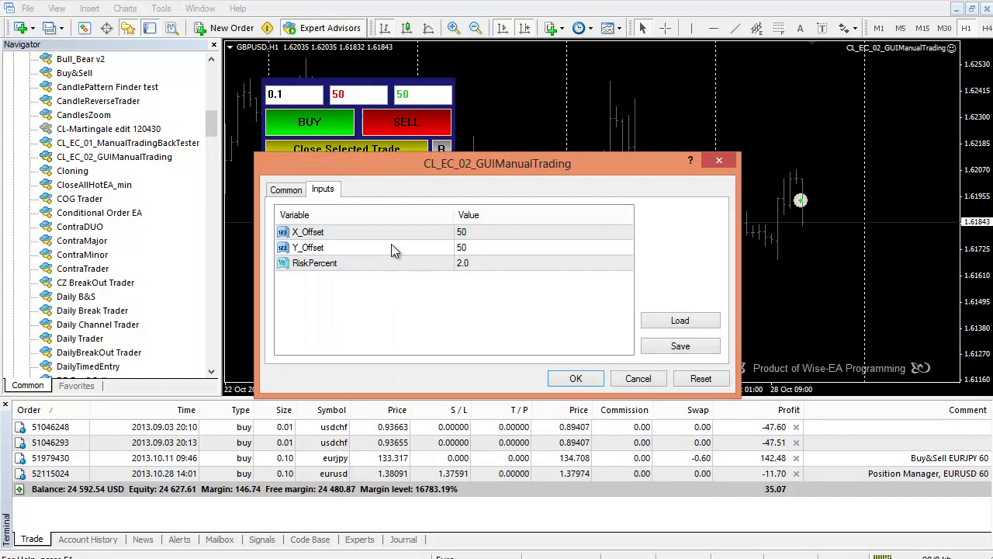
{"action": "left_click", "coordinate": [338, 233]}
{"action": "left_click", "coordinate": [338, 243]}
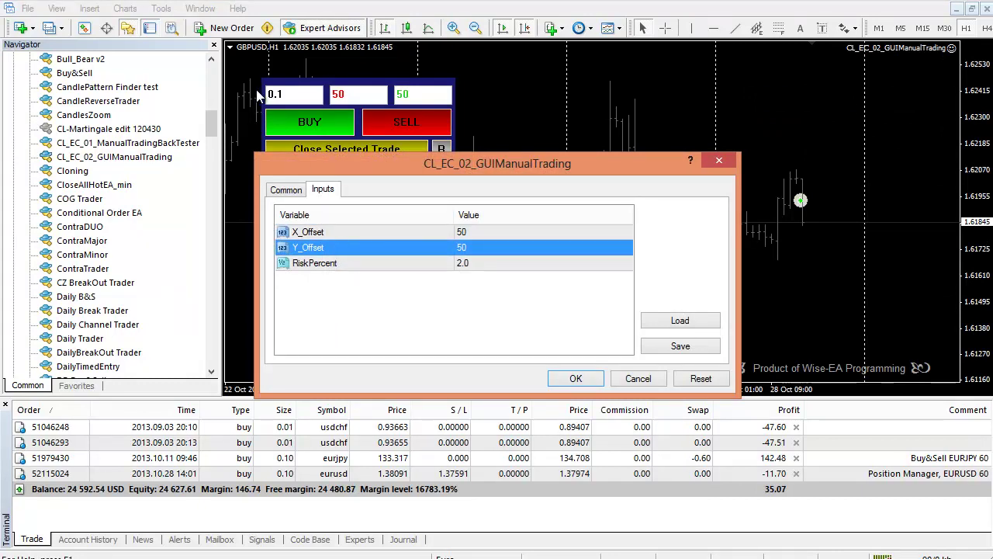
{"action": "left_click_drag", "start_coordinate": [455, 167], "coordinate": [665, 194]}
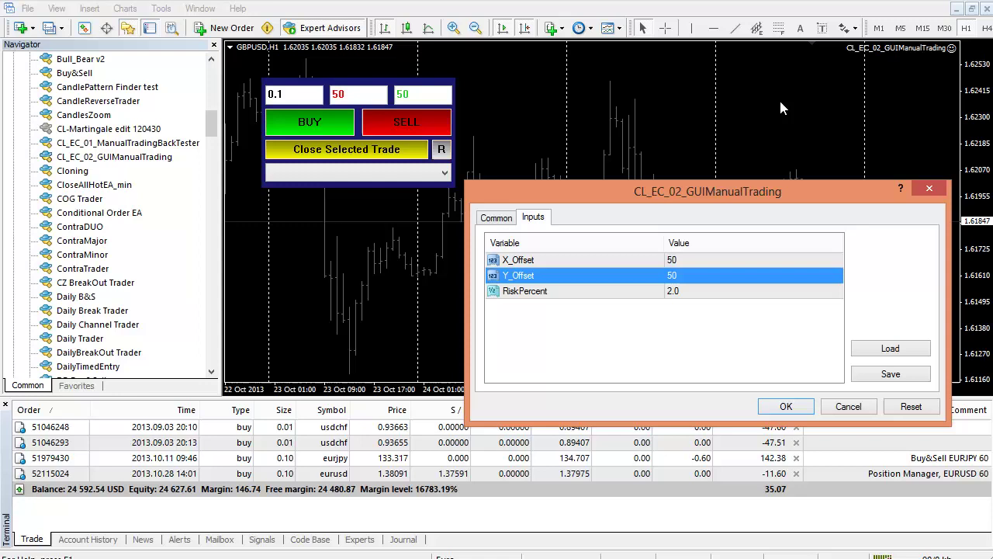
{"action": "left_click", "coordinate": [571, 363]}
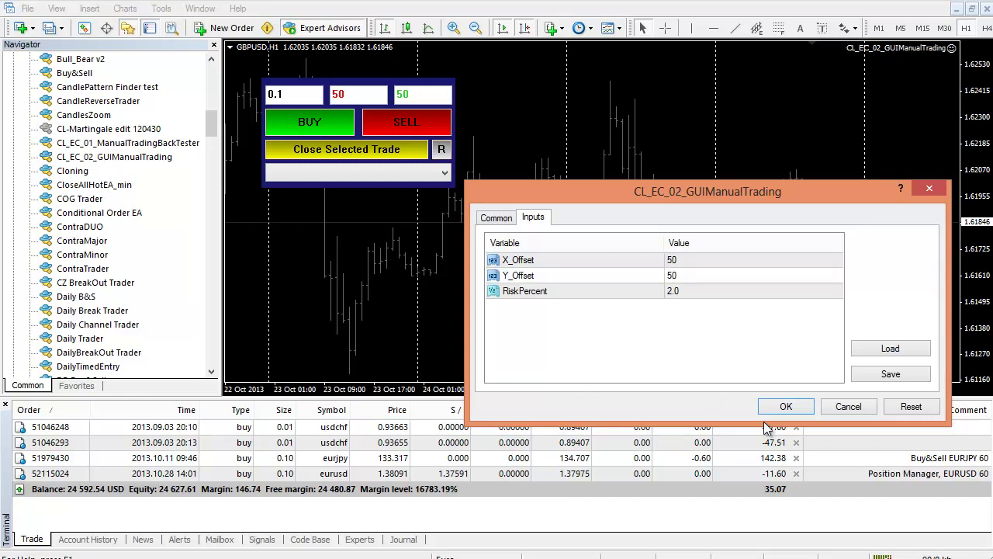
Cancel the EA settings unchanged and inspect the panel's 0.1 lot, 50 and 50 fields
{"action": "left_click", "coordinate": [848, 406]}
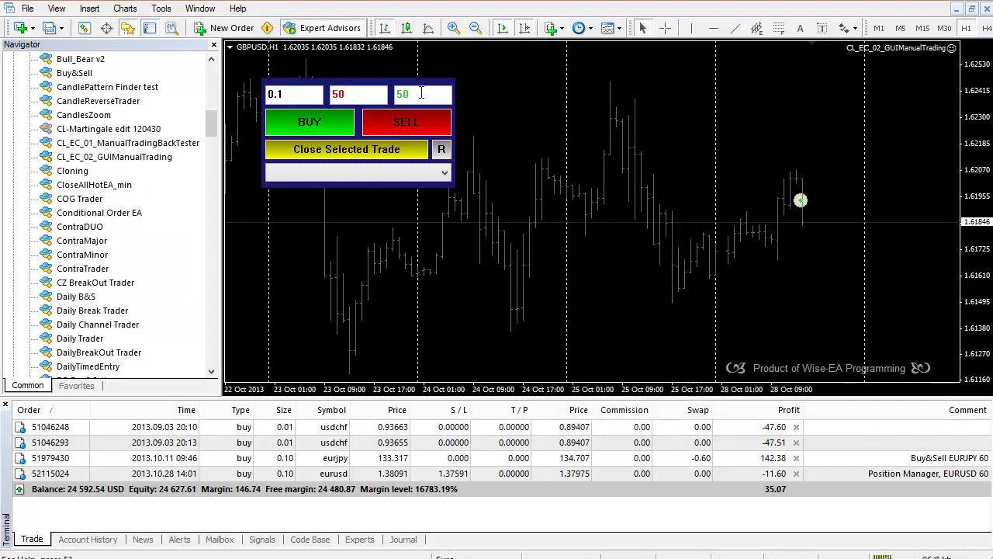
{"action": "left_click", "coordinate": [277, 93]}
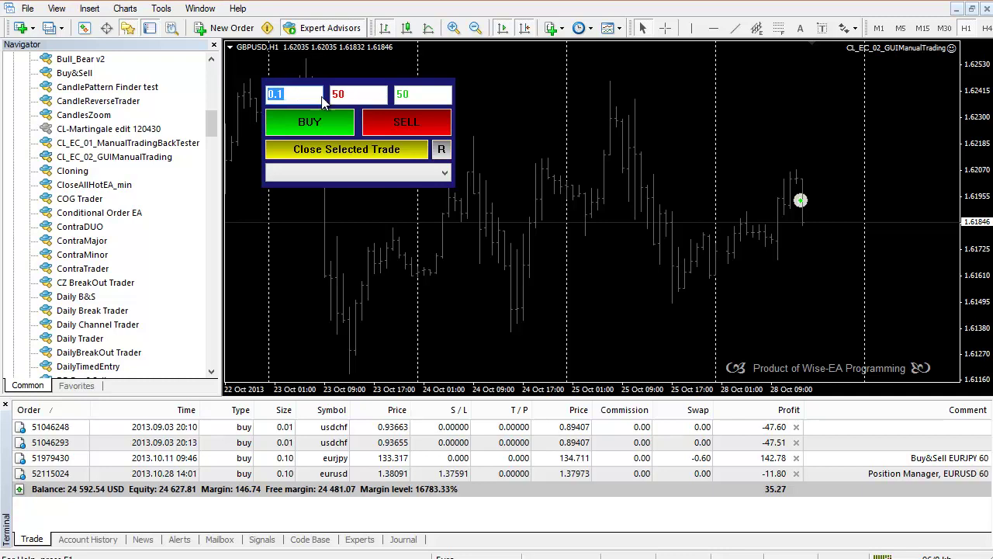
{"action": "left_click", "coordinate": [351, 95]}
{"action": "left_click", "coordinate": [415, 94]}
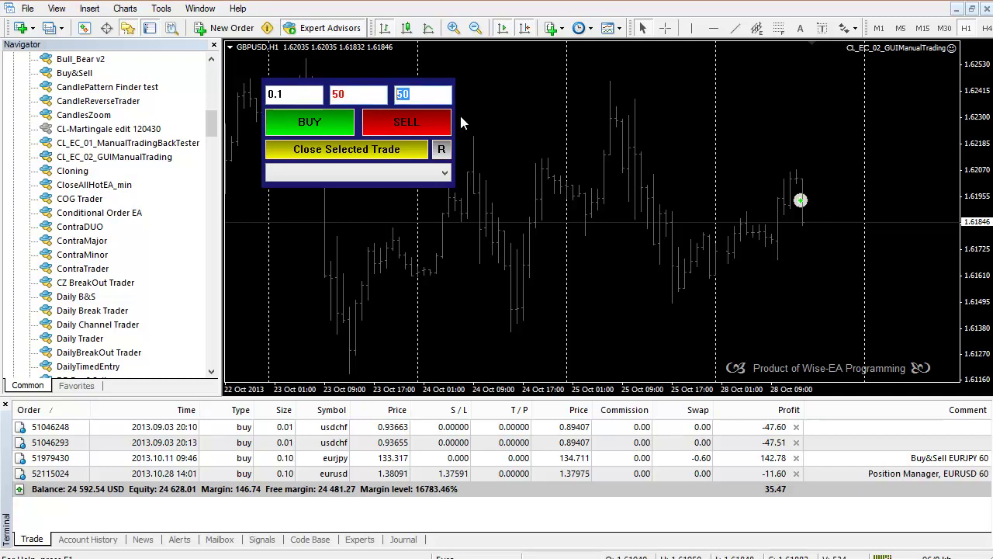
{"action": "left_click", "coordinate": [281, 94]}
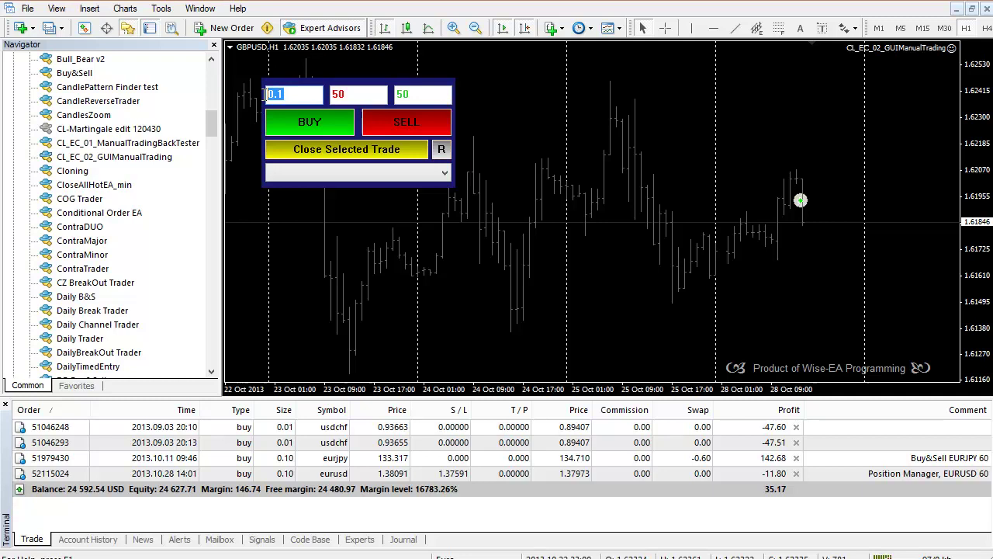
{"action": "left_click", "coordinate": [338, 94]}
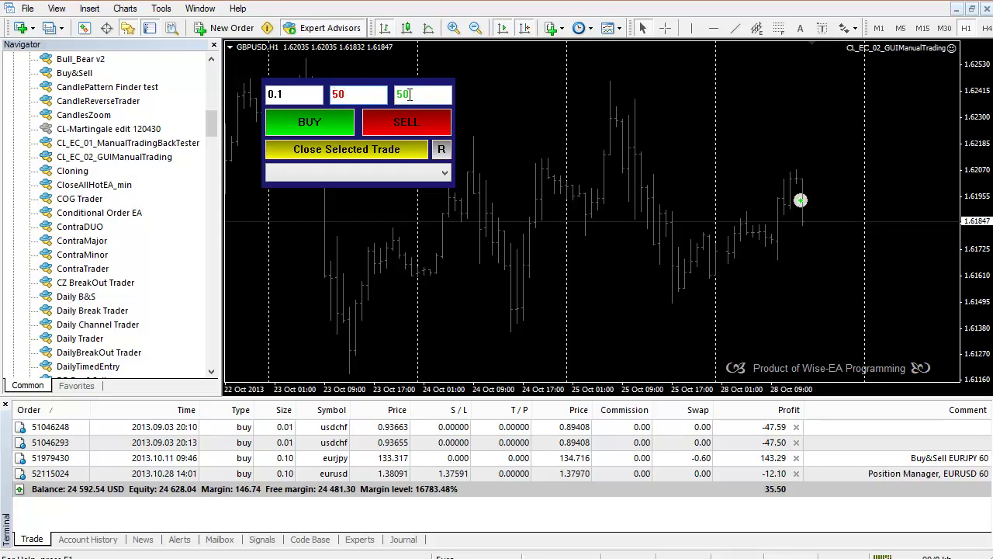
{"action": "left_click", "coordinate": [410, 94]}
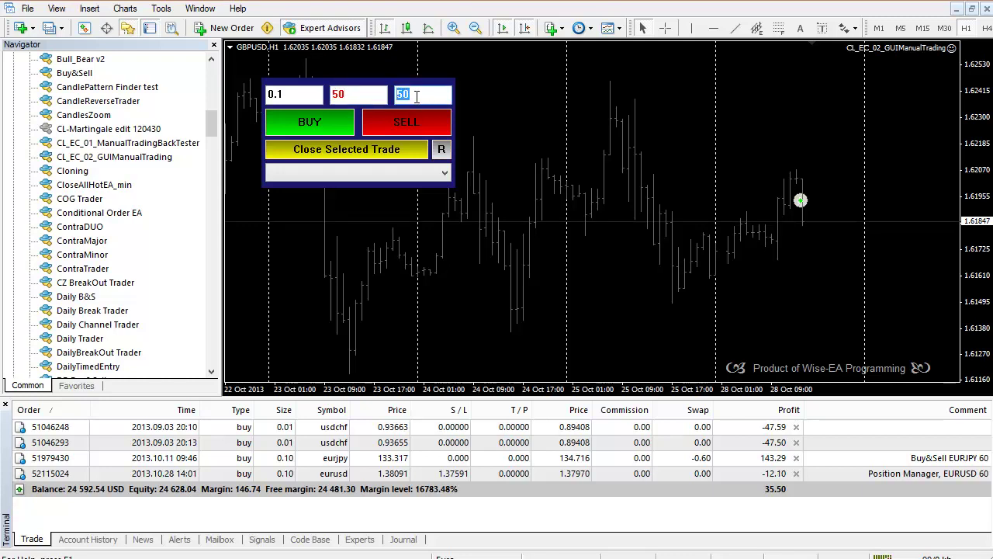
{"action": "left_click", "coordinate": [417, 95]}
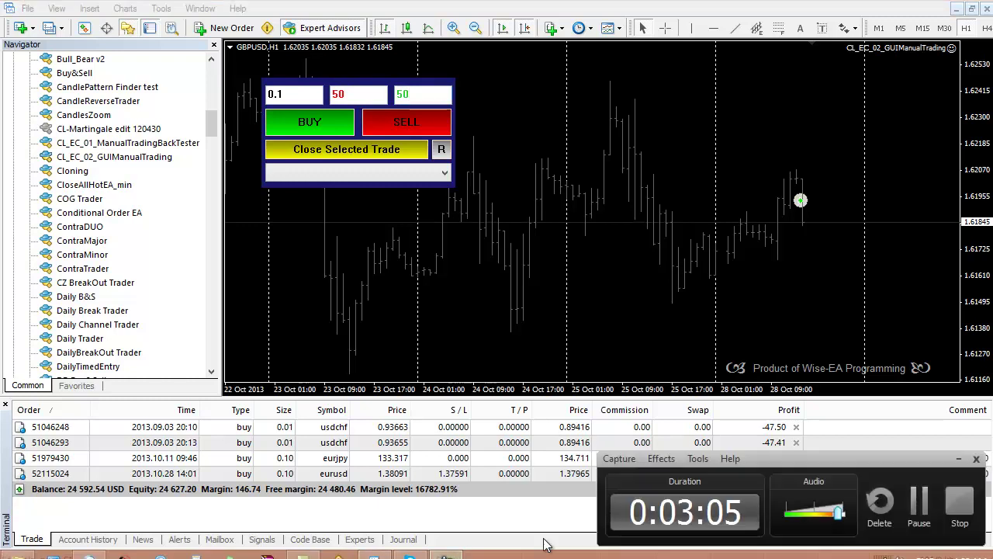
Delete the 50 stop-loss value on the trading panel, leaving the field blank
{"action": "left_click", "coordinate": [890, 506]}
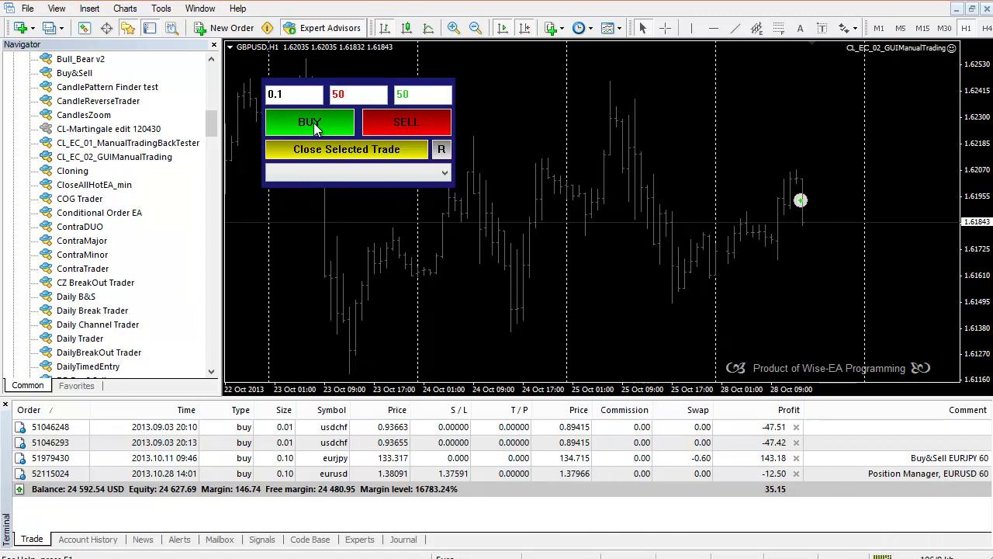
{"action": "left_click", "coordinate": [268, 94]}
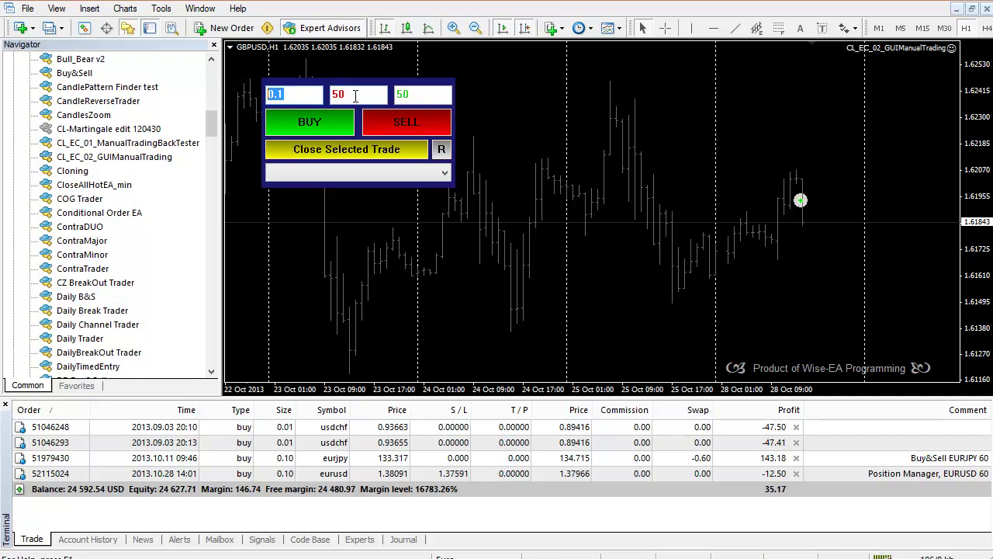
{"action": "left_click", "coordinate": [357, 95]}
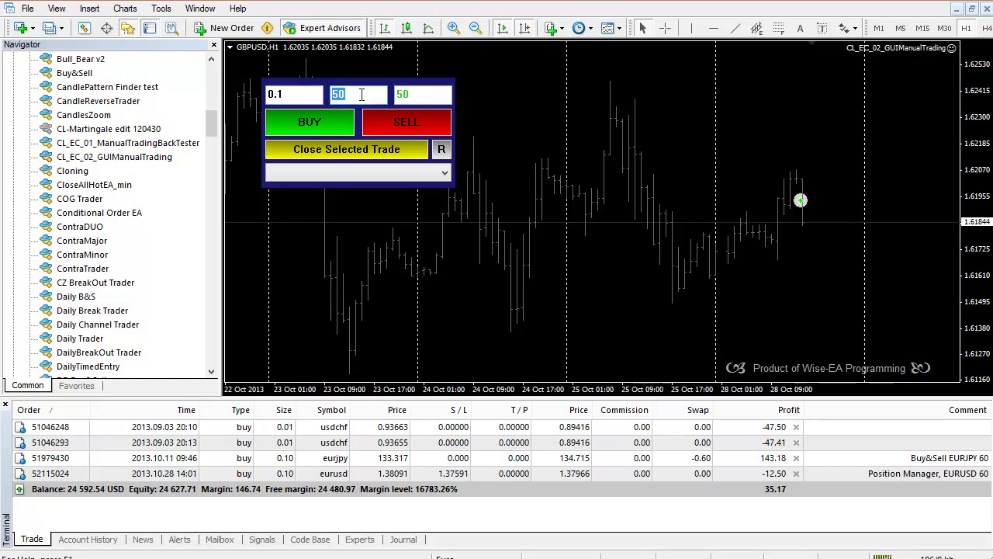
{"action": "left_click", "coordinate": [419, 95]}
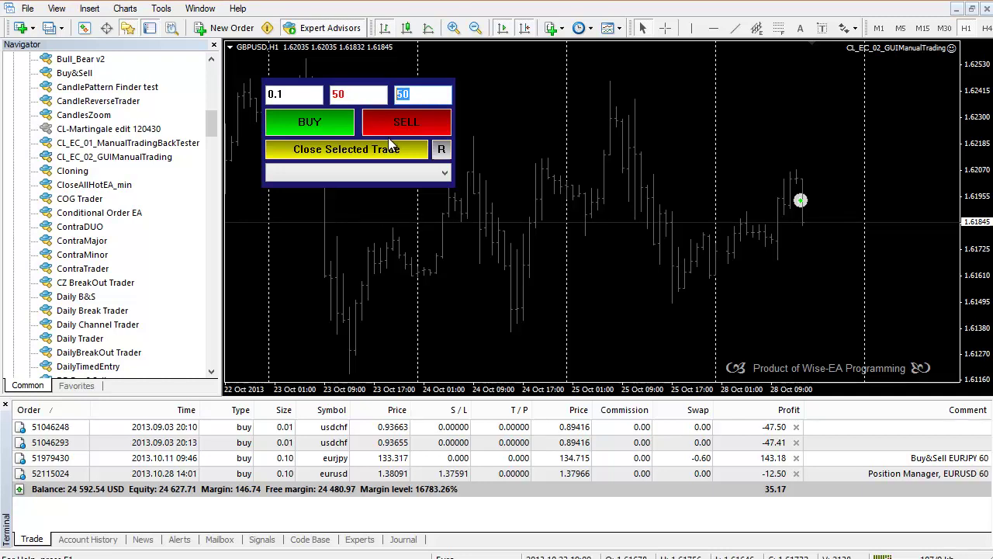
{"action": "left_click", "coordinate": [349, 97]}
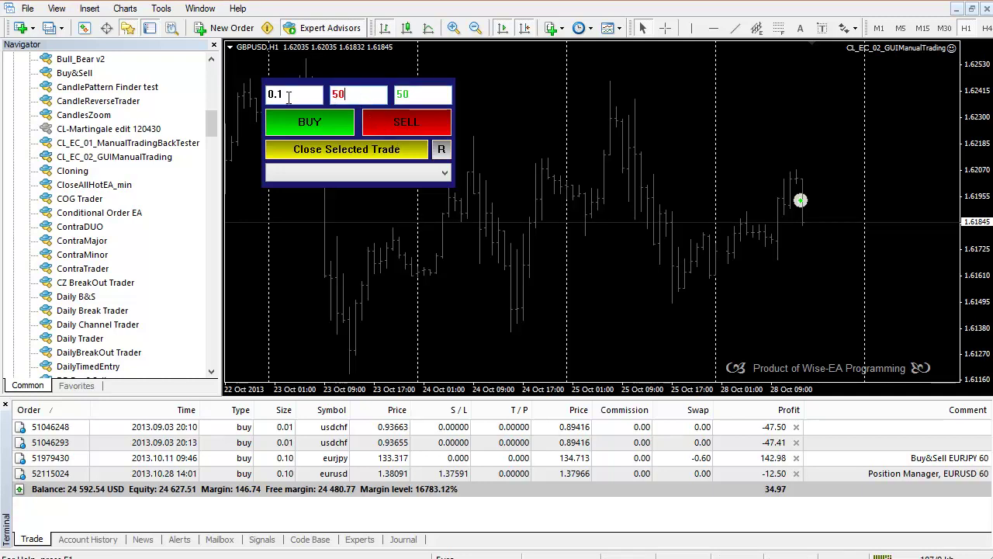
{"action": "left_click", "coordinate": [349, 98]}
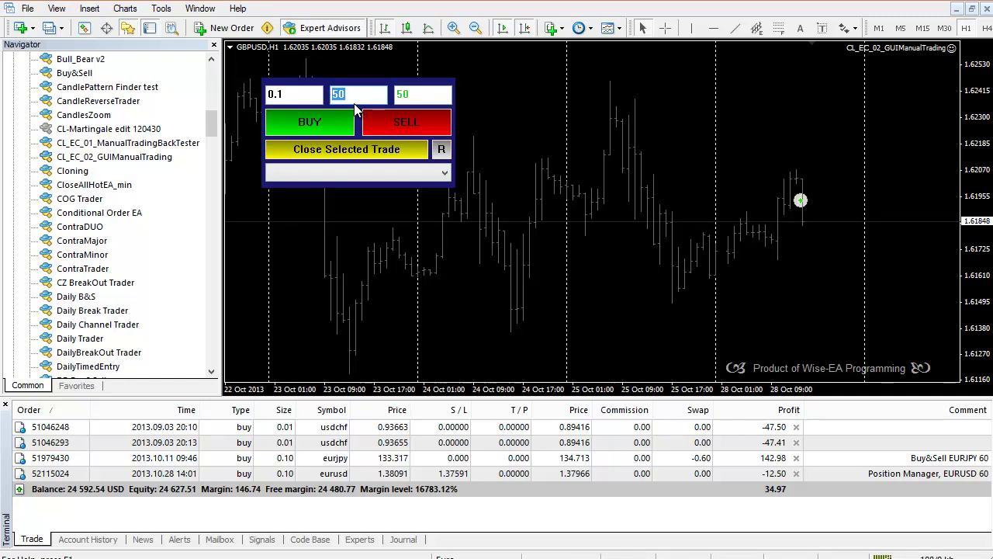
{"action": "key", "text": "BackSpace"}
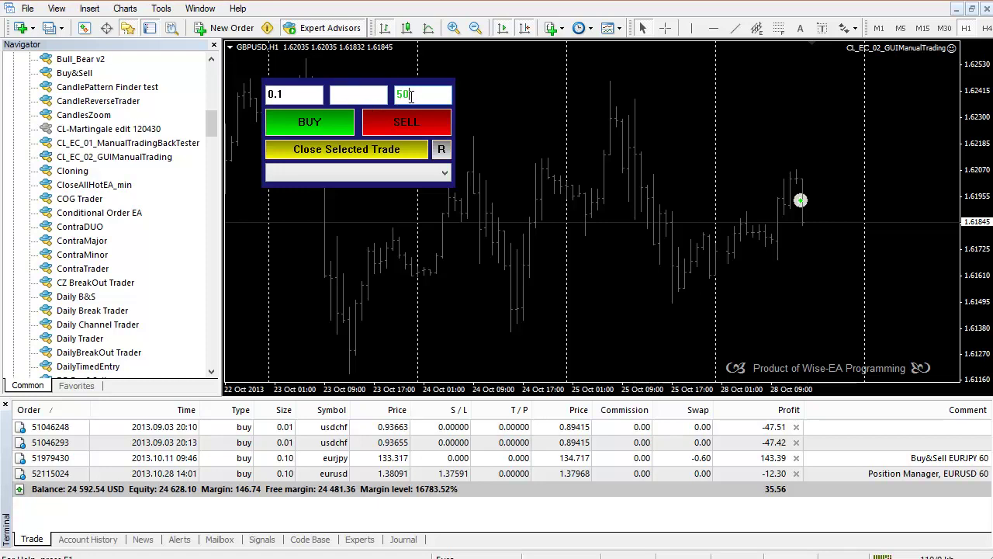
Change the panel's lot size from 0.1 to 0.13
{"action": "double_click", "coordinate": [289, 95]}
{"action": "type", "text": "0.1"}
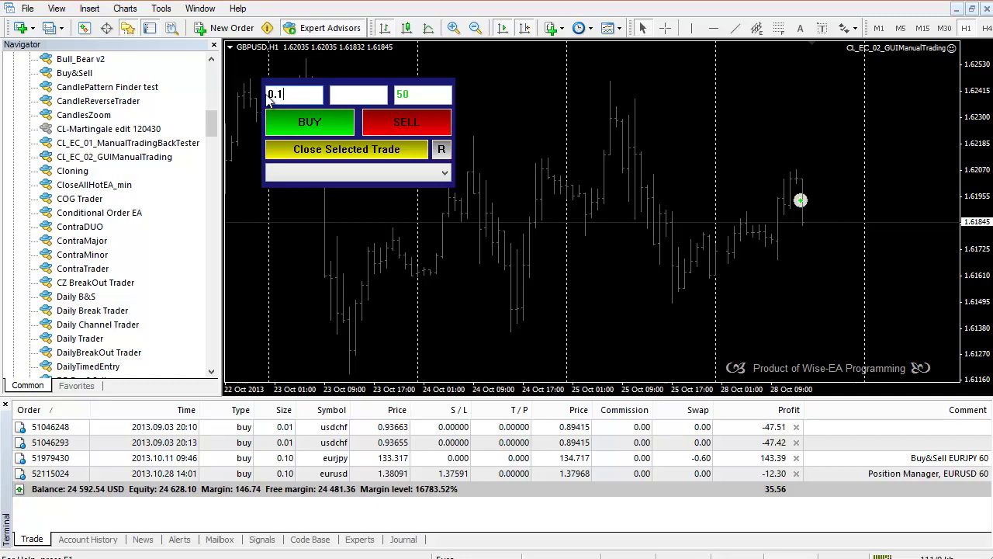
{"action": "left_click_drag", "start_coordinate": [284, 94], "coordinate": [267, 94]}
{"action": "left_click", "coordinate": [295, 95]}
{"action": "type", "text": "3"}
{"action": "left_click", "coordinate": [346, 94]}
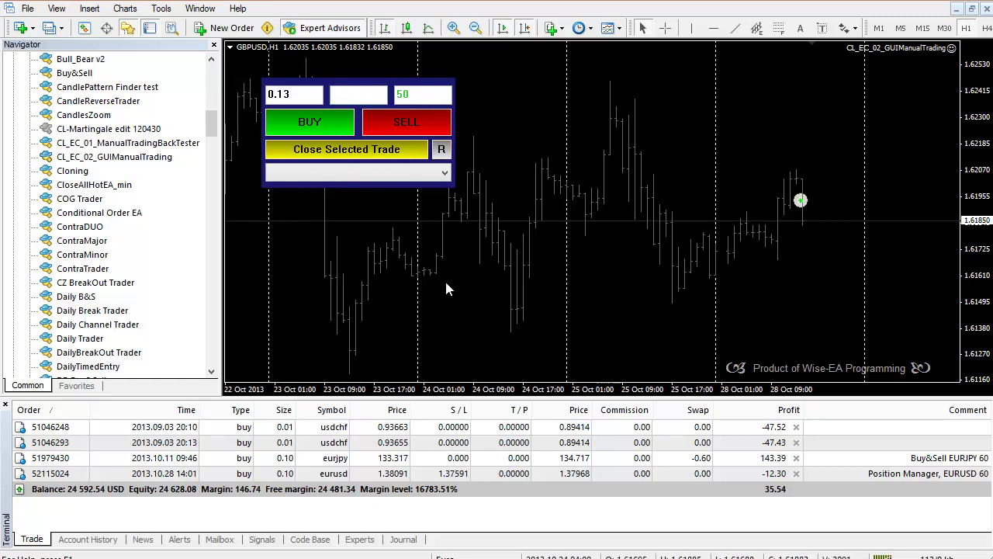
Place a 0.13-lot GBPUSD buy order and dismiss its confirmation alert
{"action": "left_click", "coordinate": [322, 127]}
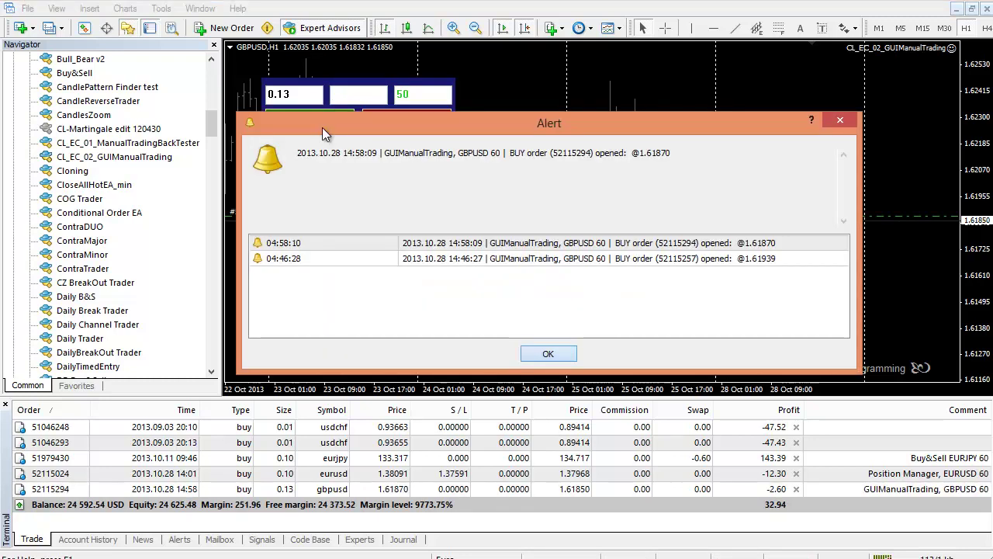
{"action": "left_click_drag", "start_coordinate": [438, 123], "coordinate": [440, 179]}
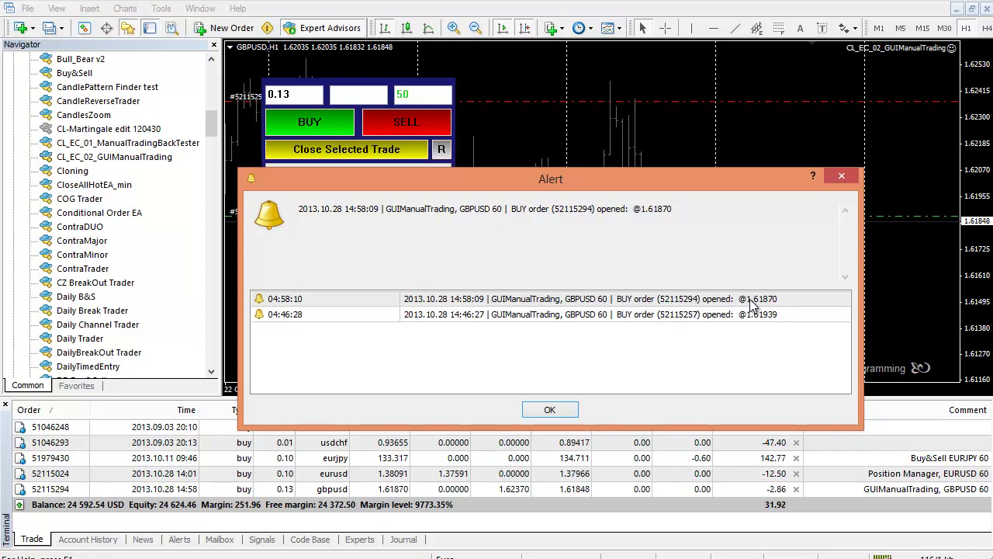
{"action": "left_click", "coordinate": [565, 416]}
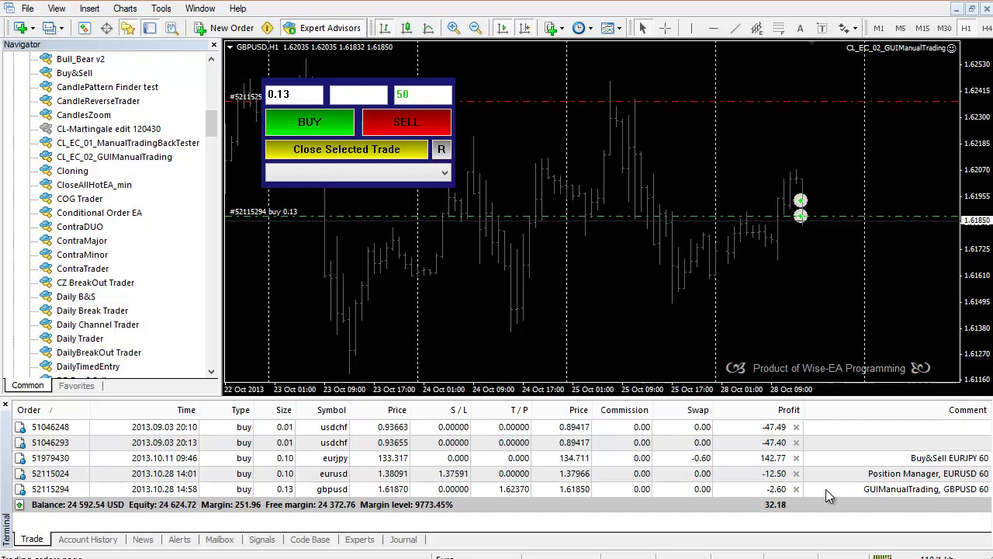
Select the 0.13-lot GBPUSD buy row in the Terminal's Trade tab
{"action": "left_click", "coordinate": [155, 493]}
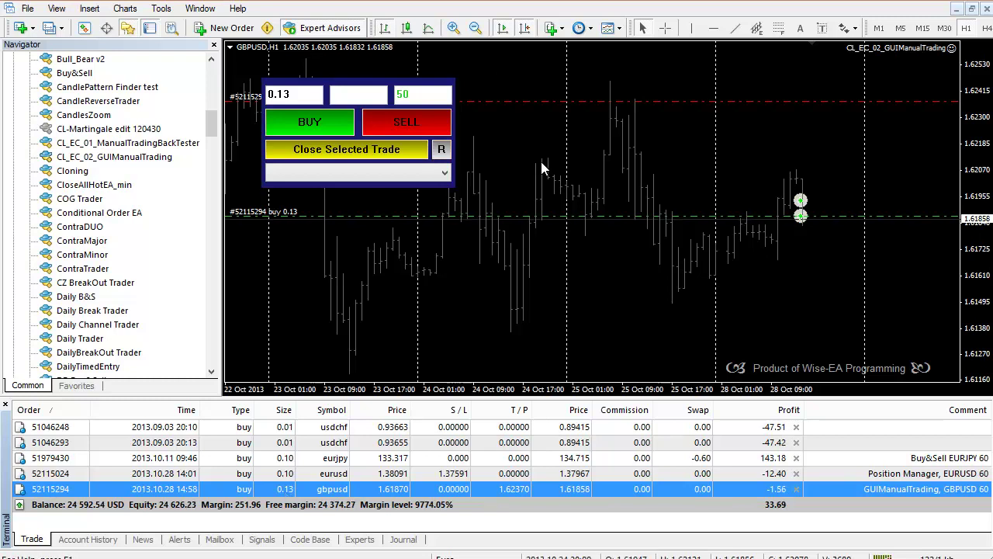
Change the EA's RiskPercent input from 2.0 to 1.0 and apply the settings
{"action": "right_click", "coordinate": [891, 51]}
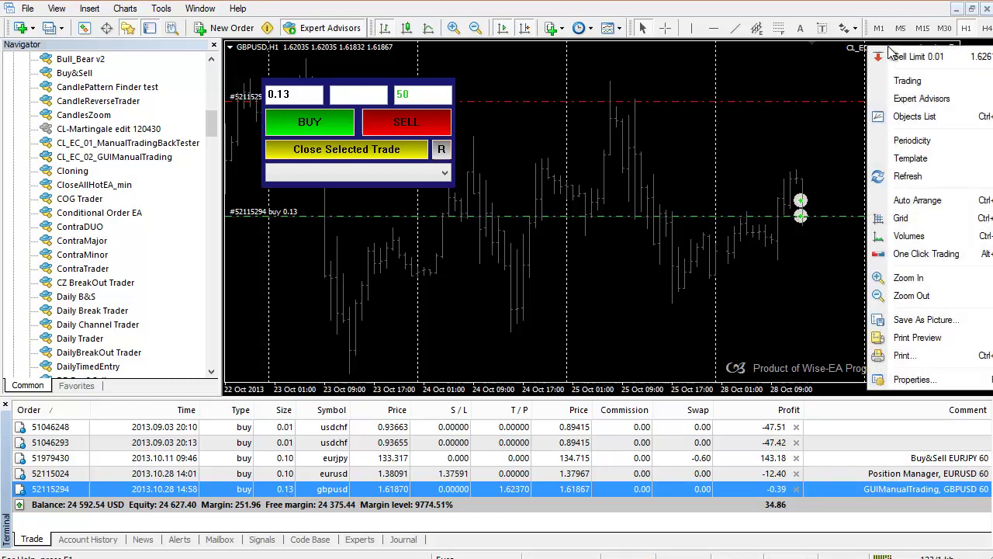
{"action": "mouse_move", "coordinate": [909, 100]}
{"action": "left_click", "coordinate": [803, 98]}
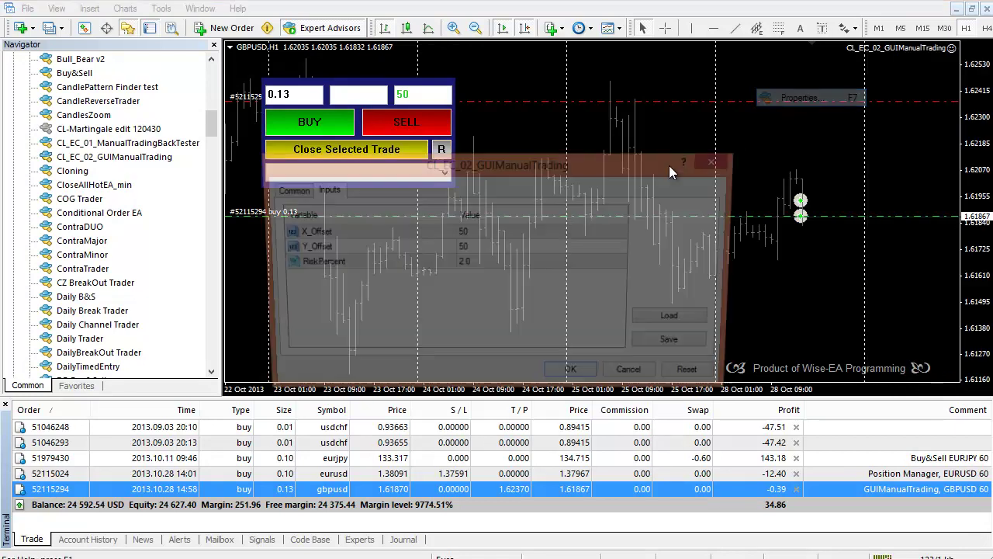
{"action": "left_click", "coordinate": [304, 264]}
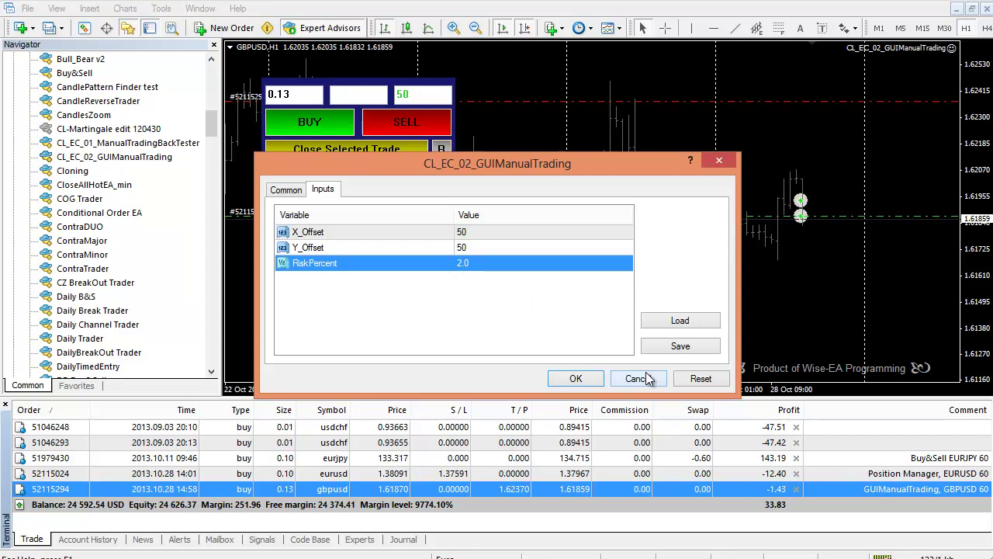
{"action": "double_click", "coordinate": [478, 264]}
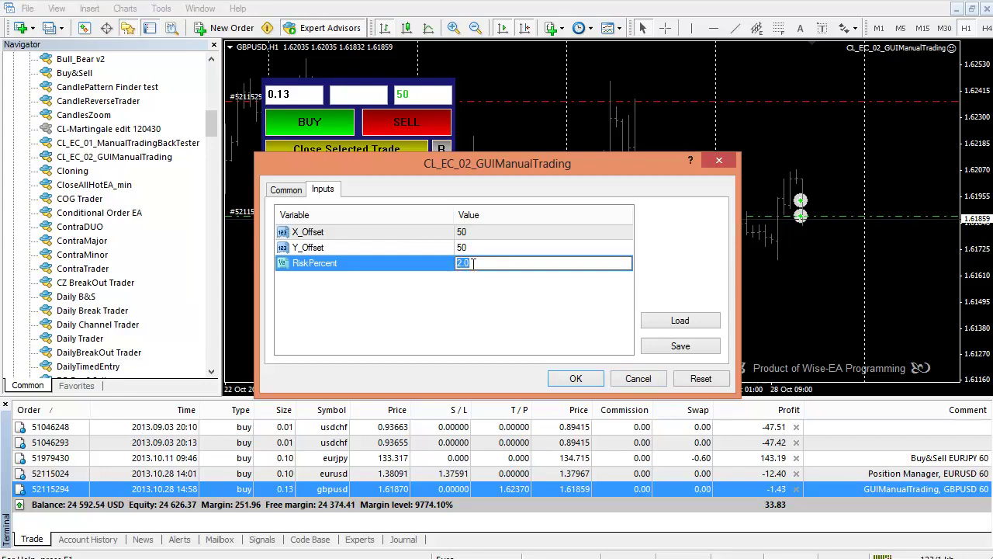
{"action": "type", "text": "1"}
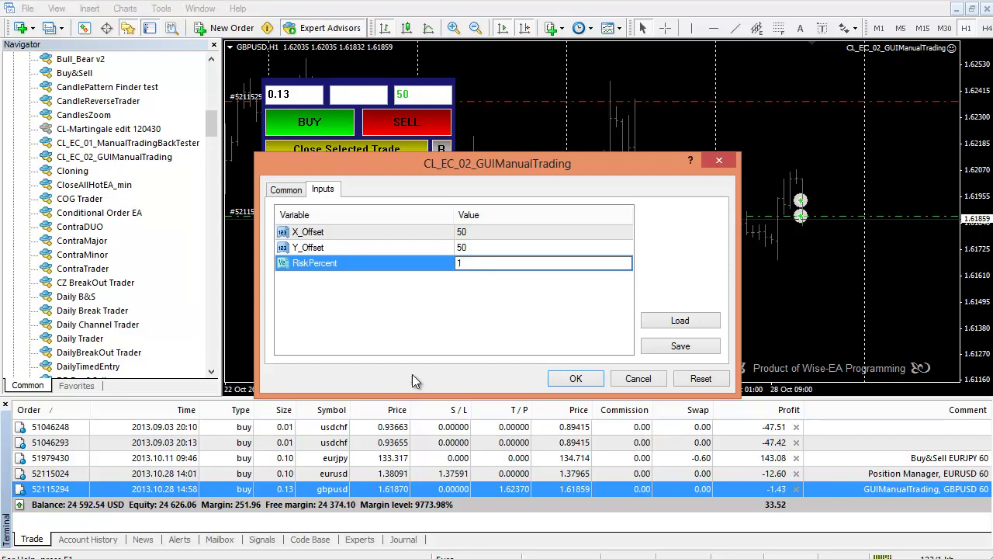
{"action": "left_click", "coordinate": [408, 339]}
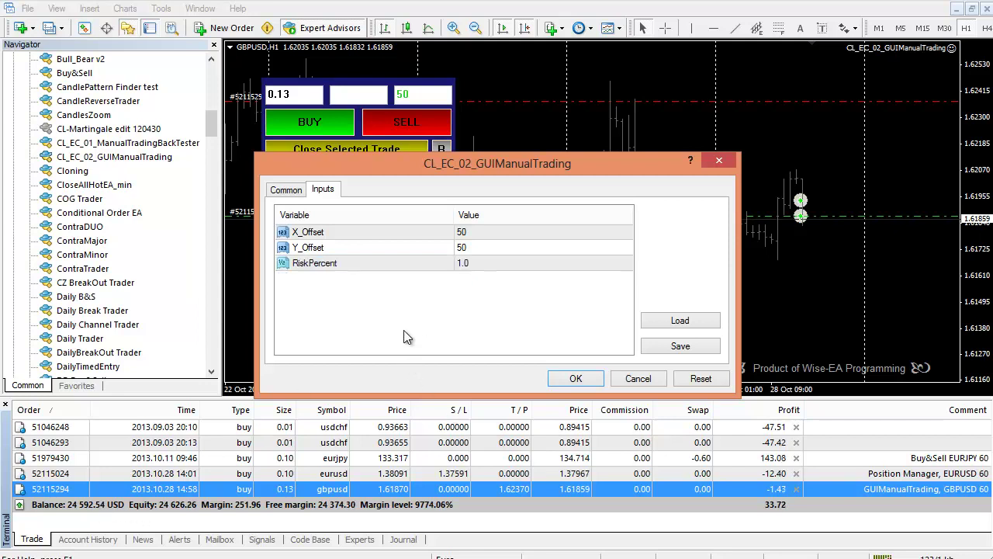
{"action": "left_click", "coordinate": [581, 378]}
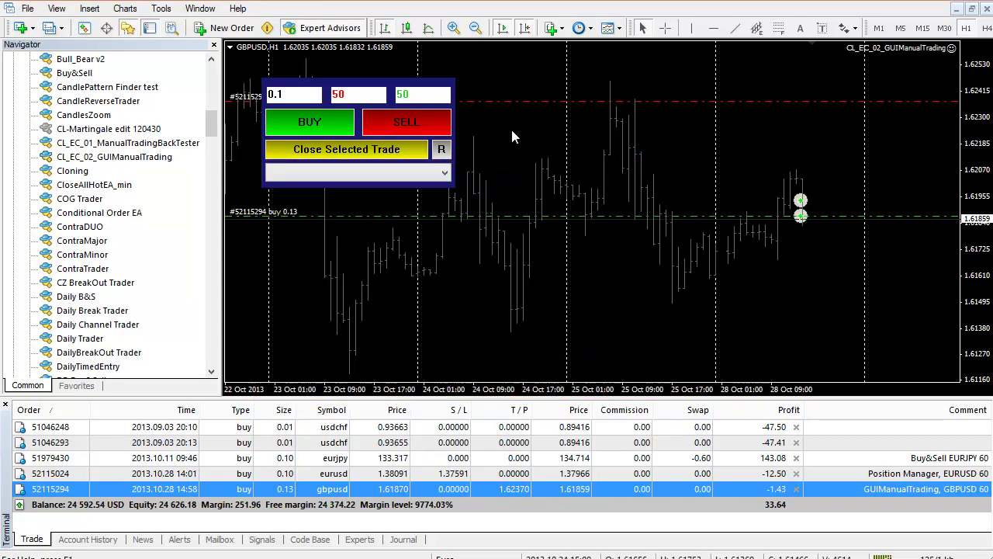
Delete the 0.1 value from the panel's lot-size field, leaving it blank
{"action": "left_click", "coordinate": [289, 95]}
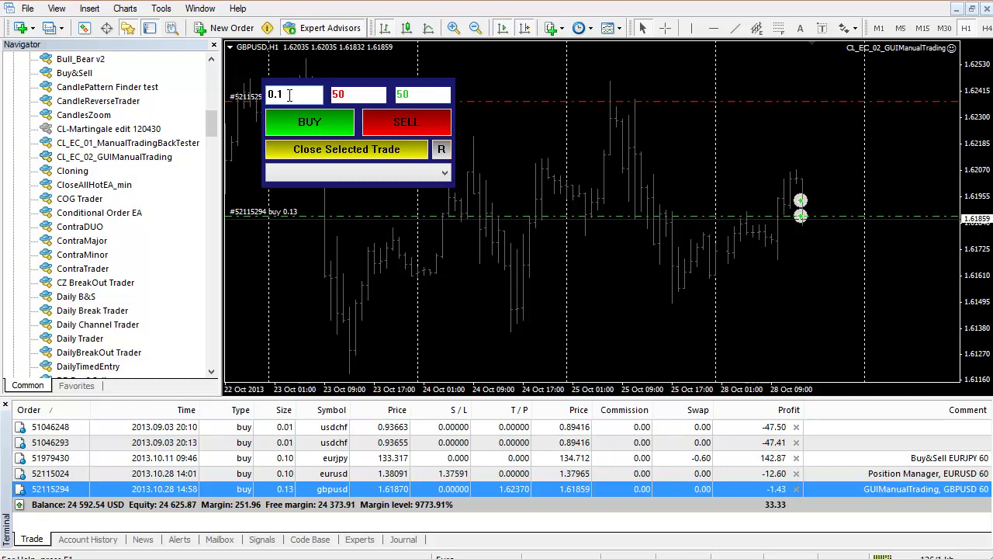
{"action": "left_click_drag", "start_coordinate": [289, 95], "coordinate": [249, 102]}
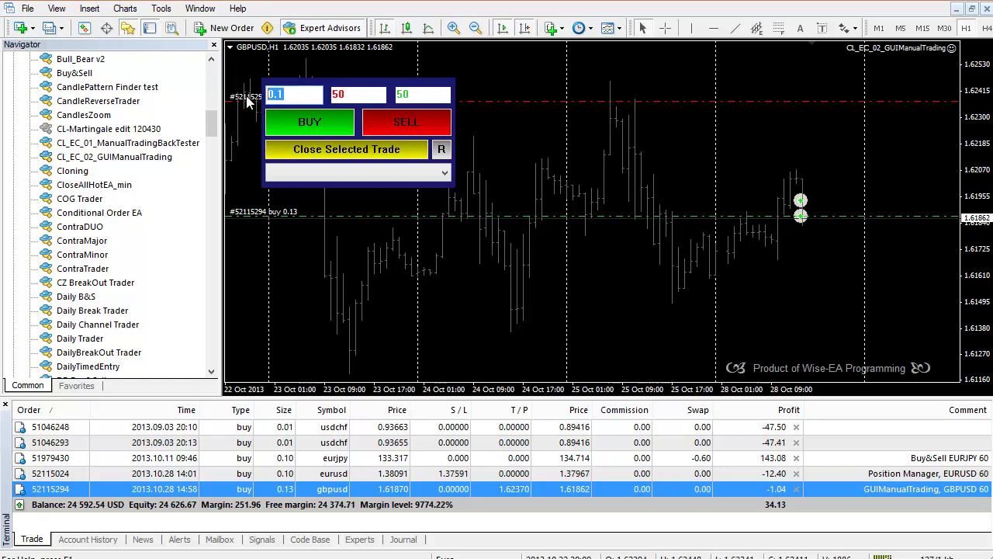
{"action": "key", "text": "BackSpace"}
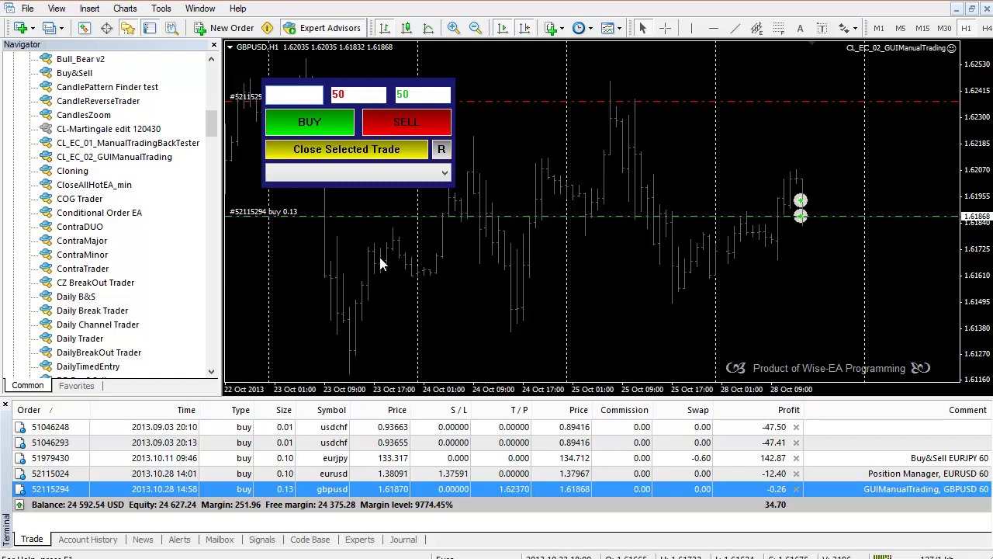
{"action": "left_click", "coordinate": [393, 132]}
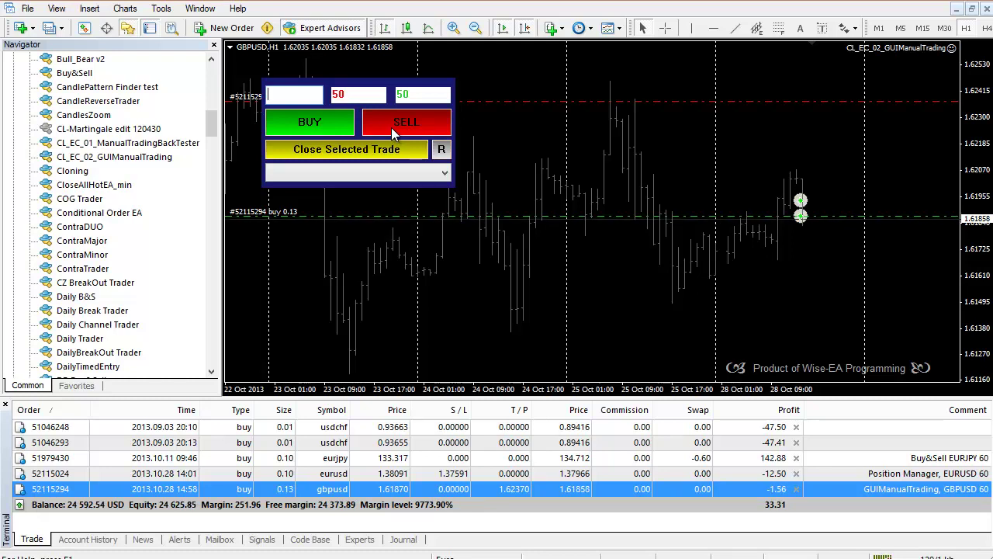
Open a 0.49-lot GBPUSD sell from the panel, then select the 50 stop-loss value
{"action": "left_click", "coordinate": [348, 94]}
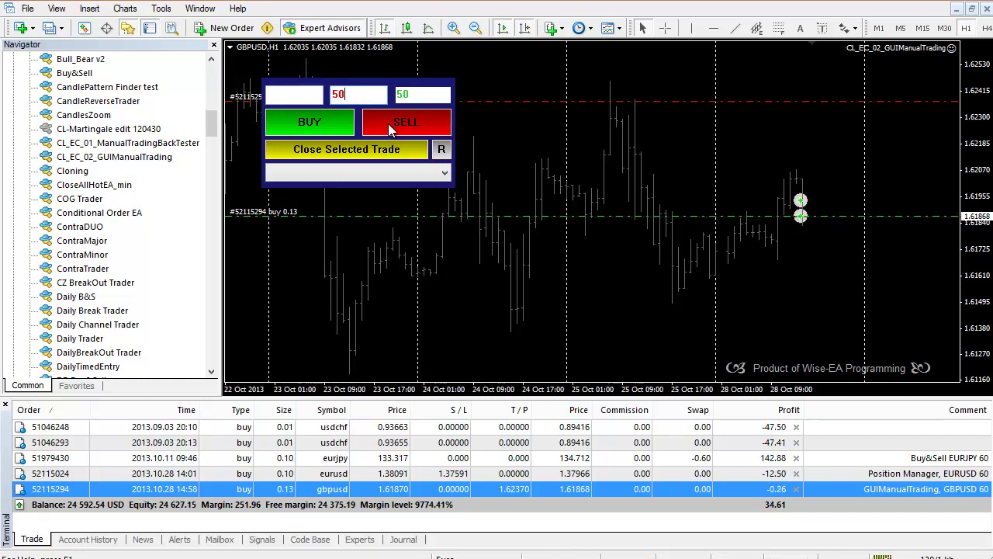
{"action": "left_click", "coordinate": [389, 126]}
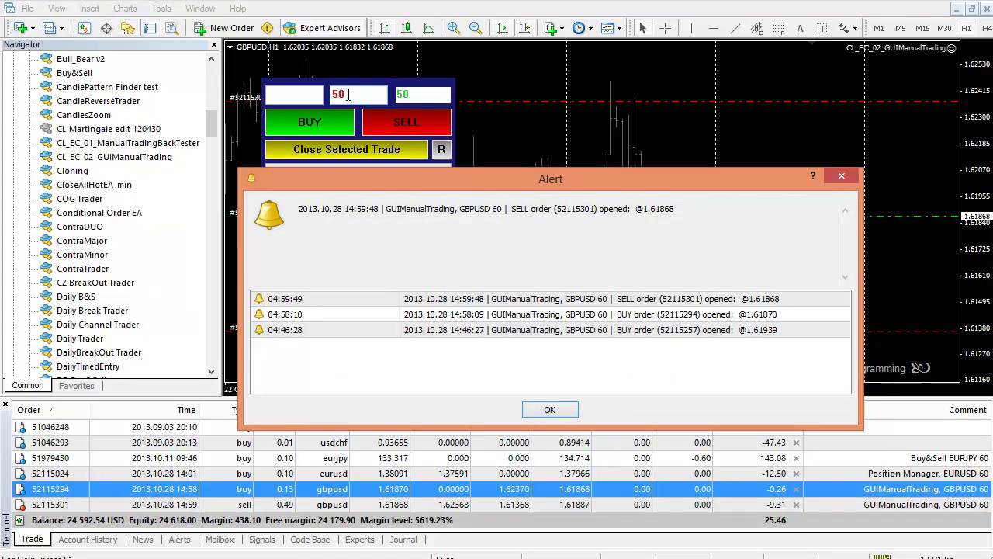
{"action": "double_click", "coordinate": [338, 94]}
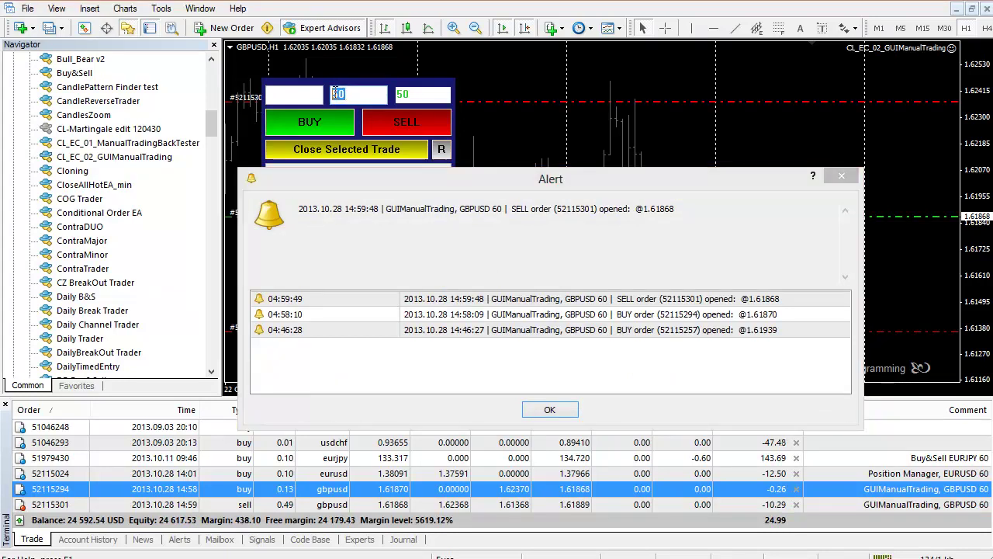
{"action": "left_click", "coordinate": [357, 93]}
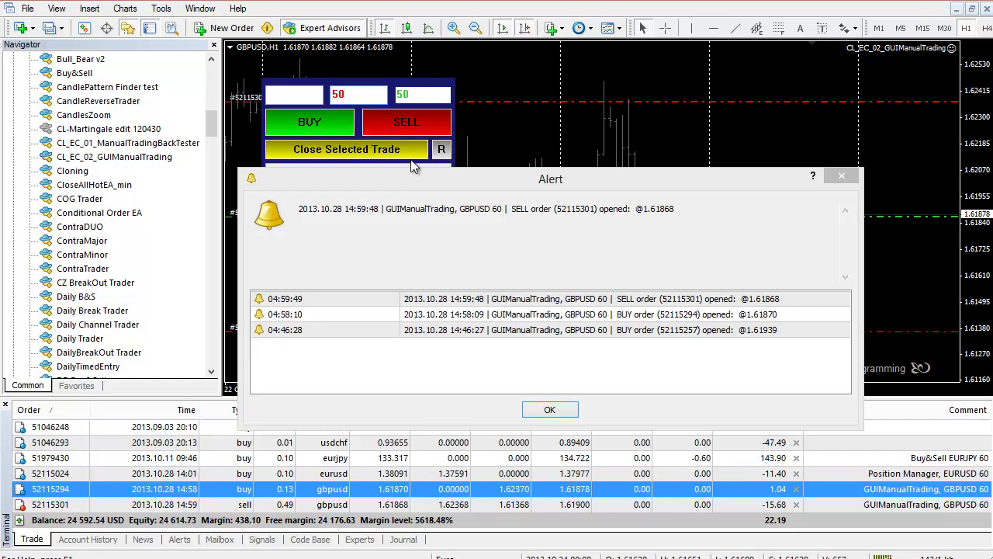
Clear the 50 stop-loss, open a 0.01-lot GBPUSD buy without one, and select it
{"action": "left_click", "coordinate": [841, 177]}
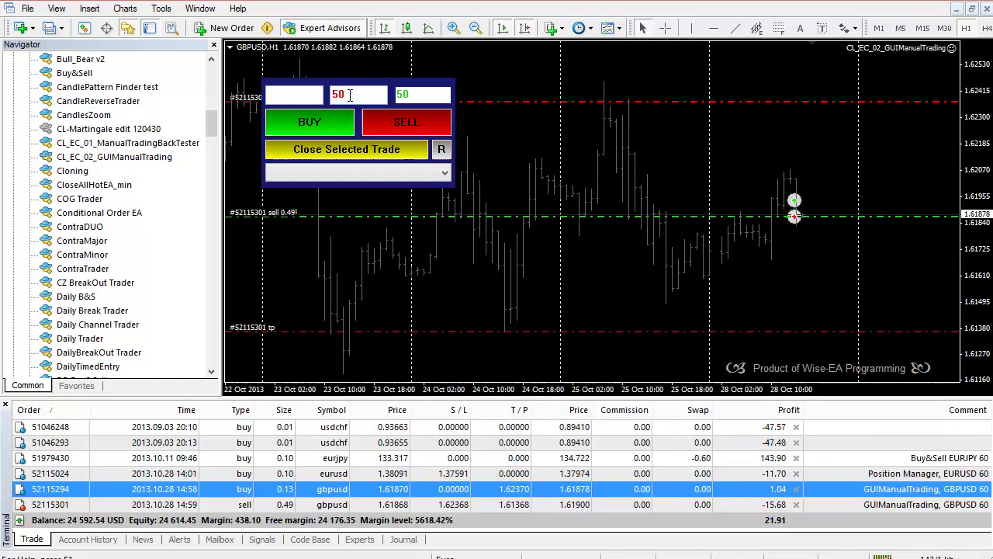
{"action": "left_click_drag", "start_coordinate": [350, 95], "coordinate": [335, 95]}
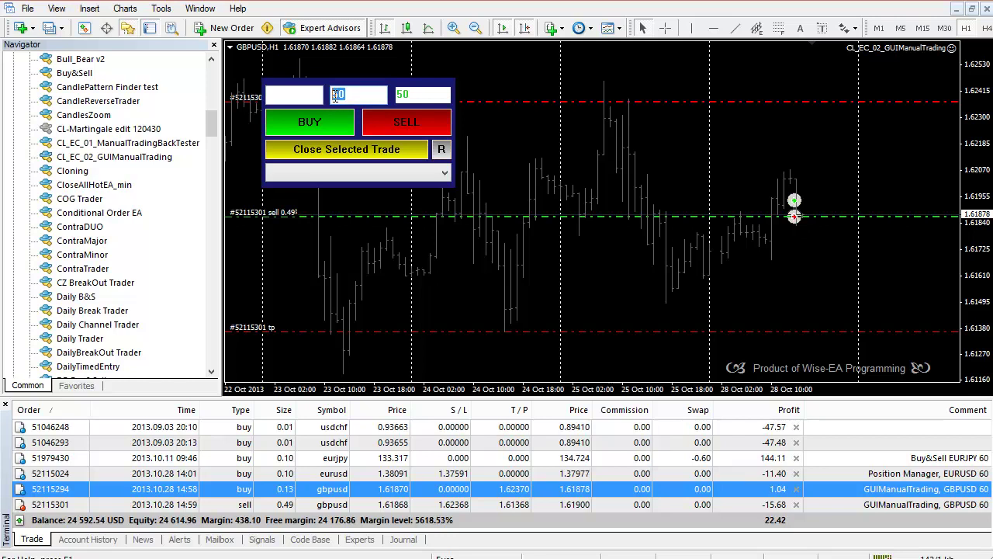
{"action": "key", "text": "BackSpace"}
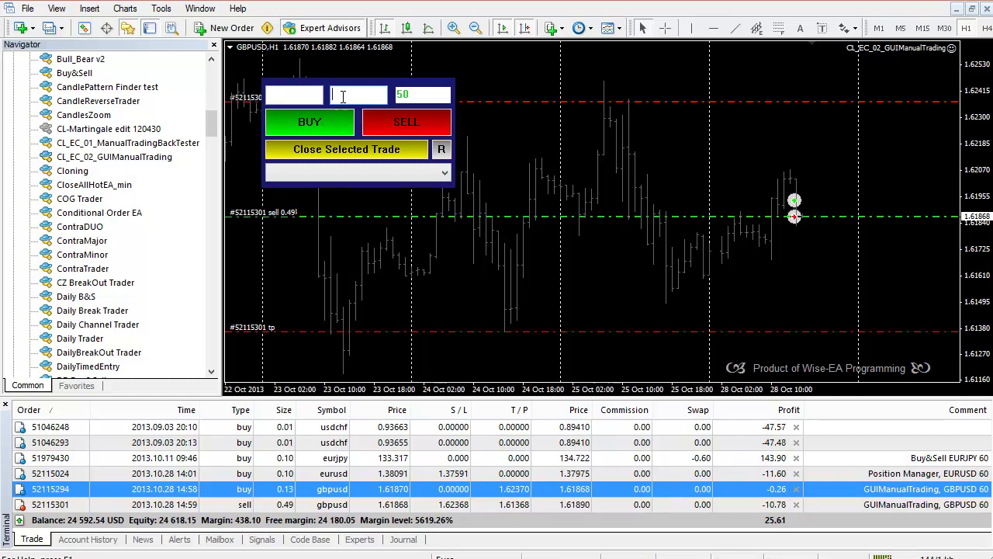
{"action": "left_click", "coordinate": [332, 128]}
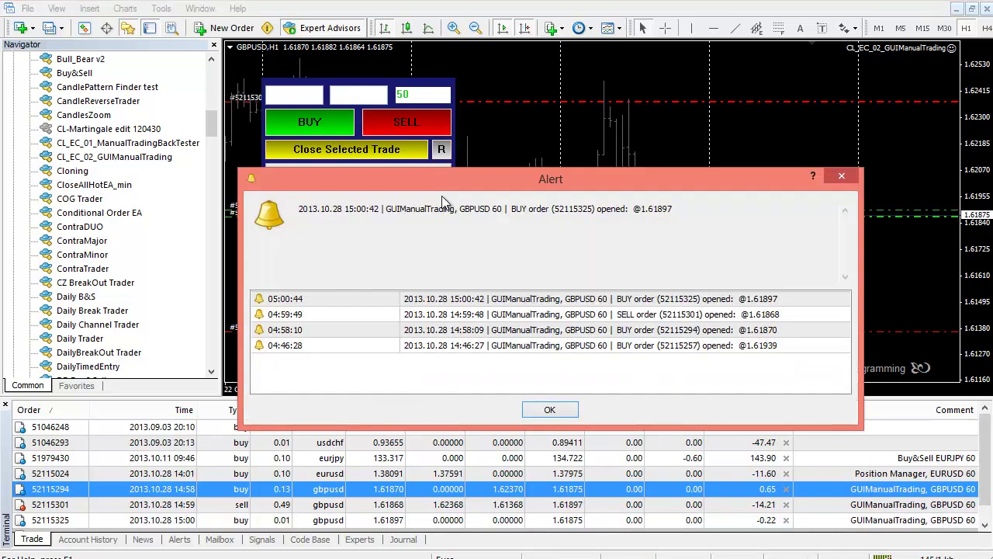
{"action": "left_click", "coordinate": [558, 409]}
{"action": "left_click", "coordinate": [281, 522]}
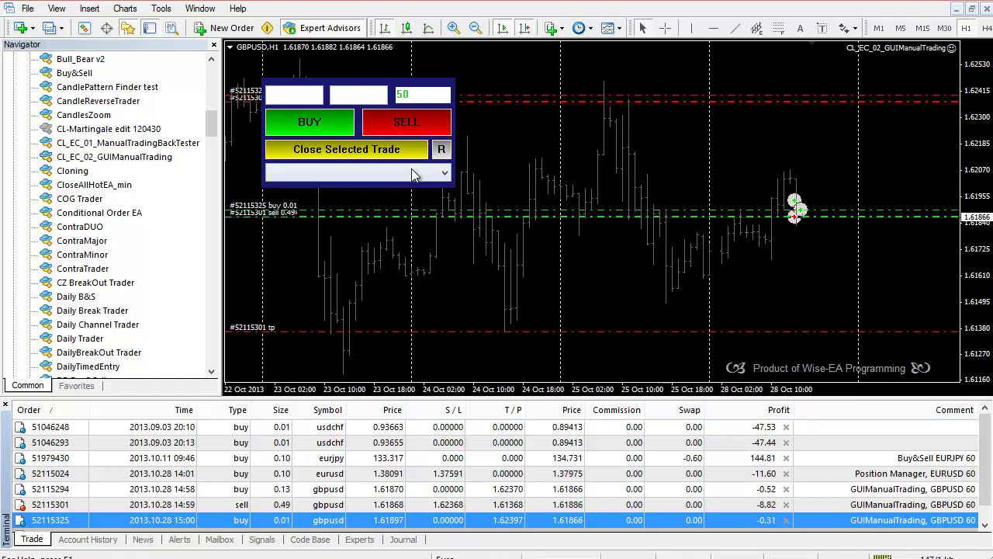
Refresh the panel's trade list so it shows the 0.13, 0.49 and 0.01-lot GBPUSD trades
{"action": "left_click", "coordinate": [442, 173]}
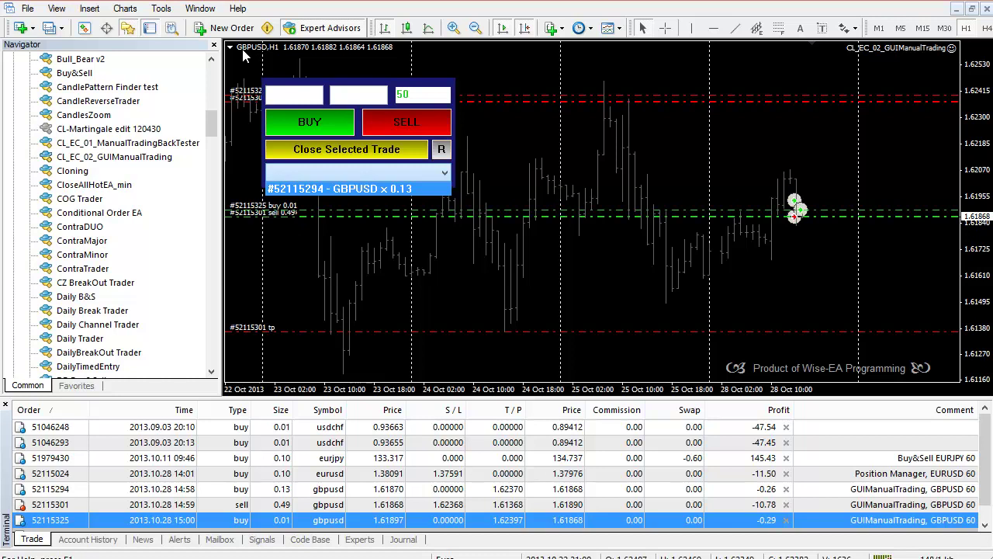
{"action": "left_click", "coordinate": [360, 219]}
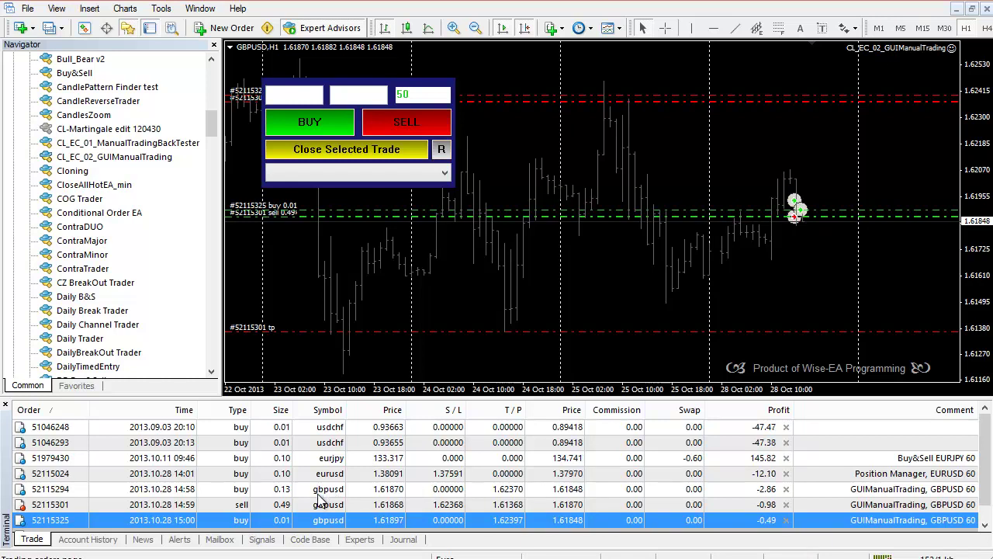
{"action": "left_click", "coordinate": [423, 172]}
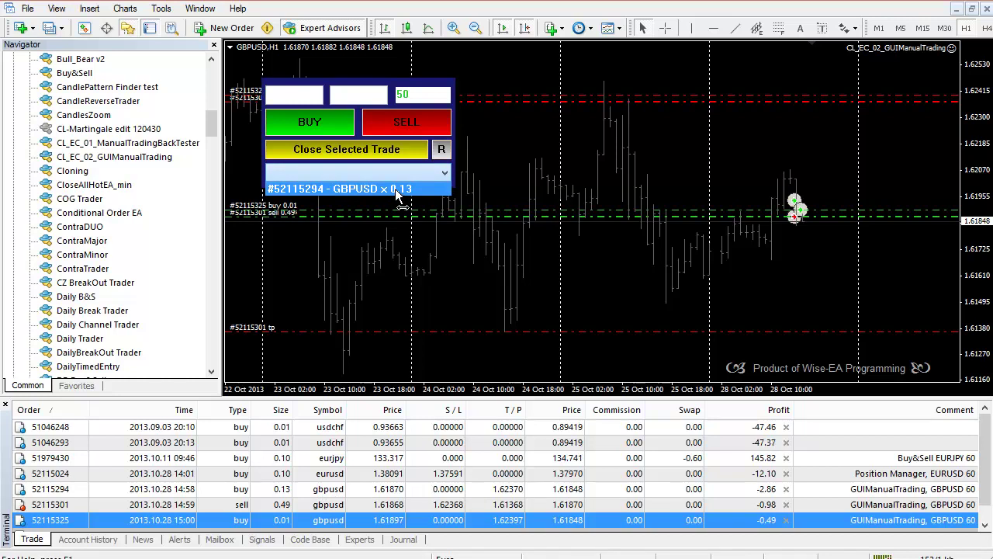
{"action": "left_click", "coordinate": [365, 287]}
{"action": "left_click", "coordinate": [362, 174]}
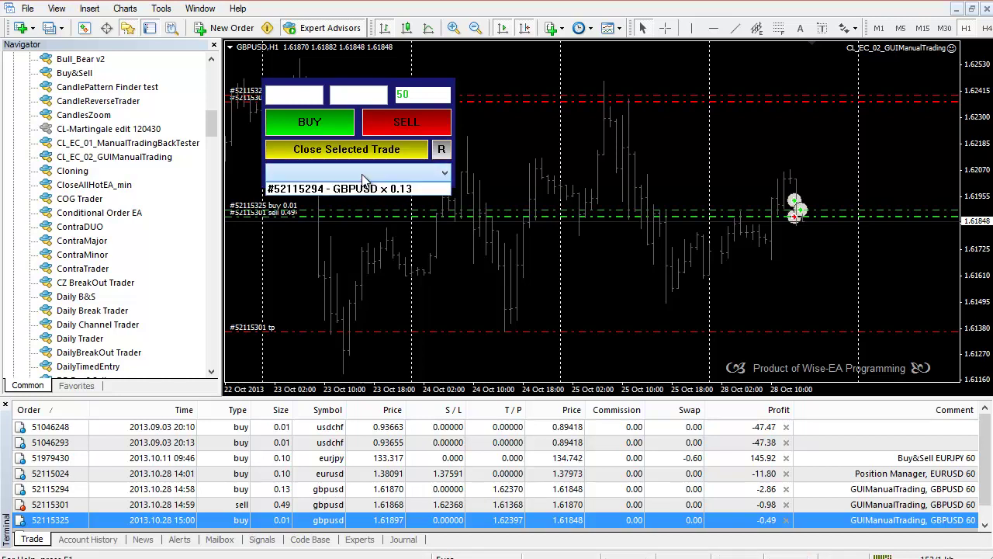
{"action": "left_click", "coordinate": [361, 174]}
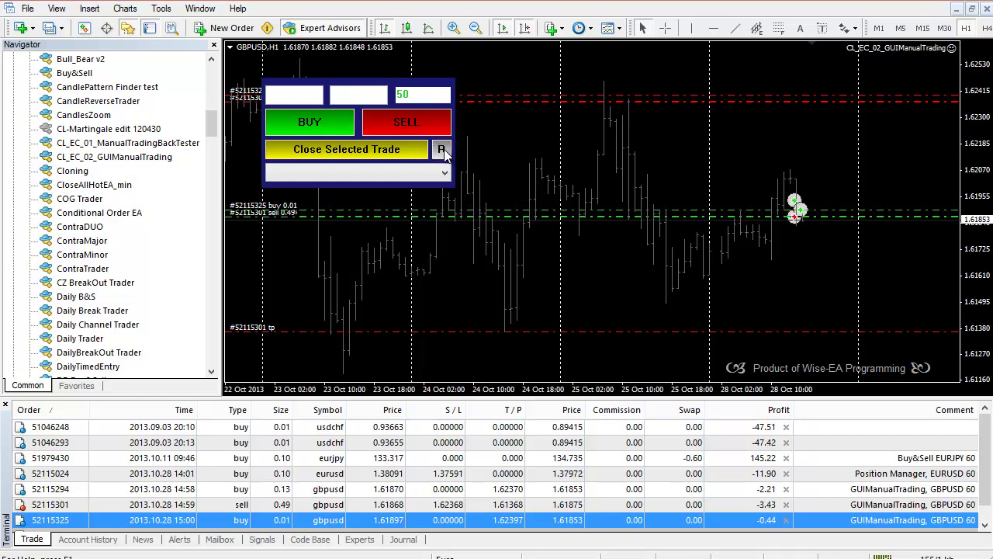
{"action": "left_click", "coordinate": [445, 172]}
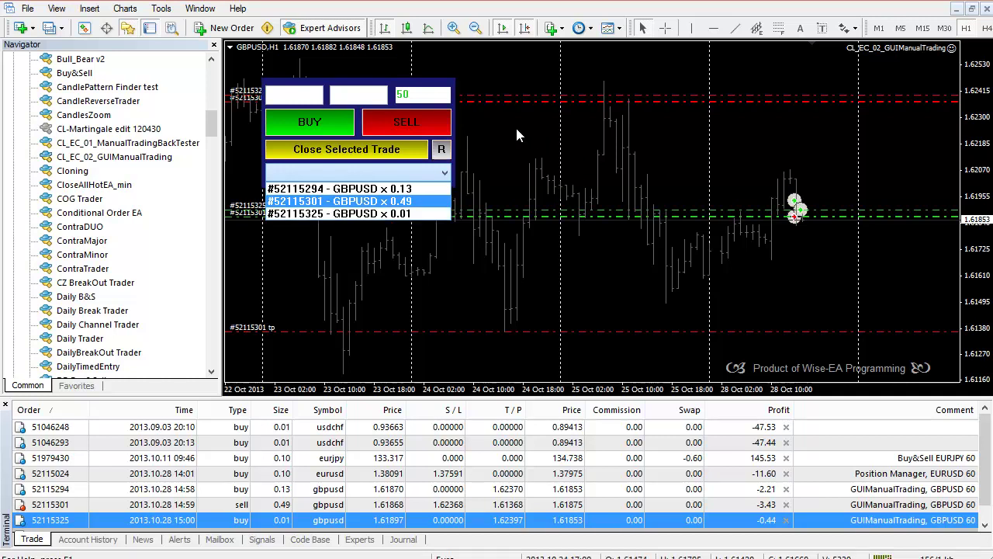
Place a manual 0.10-lot GBPUSD buy at market from the chart's Trading > New Order
{"action": "left_click", "coordinate": [526, 152]}
{"action": "right_click", "coordinate": [525, 146]}
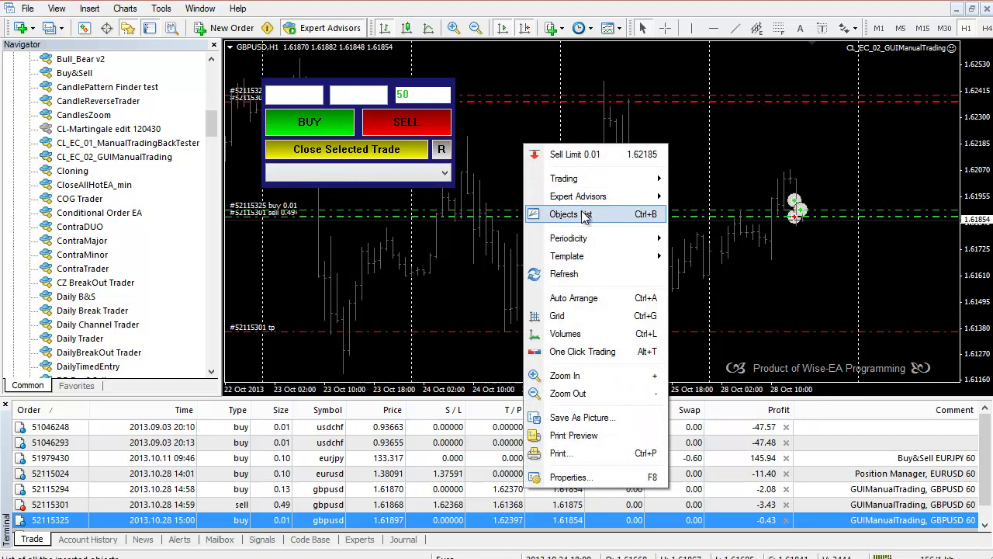
{"action": "mouse_move", "coordinate": [575, 184]}
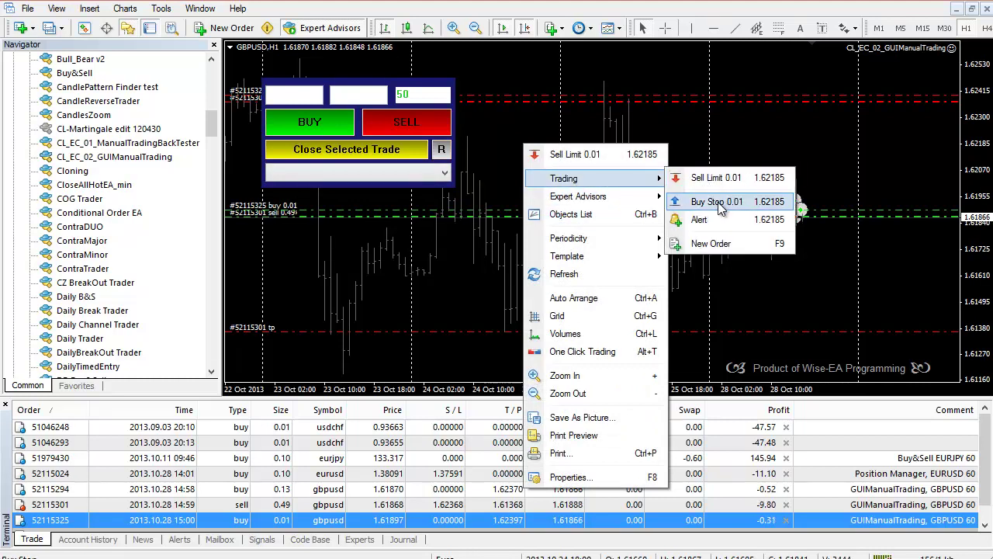
{"action": "left_click", "coordinate": [713, 244]}
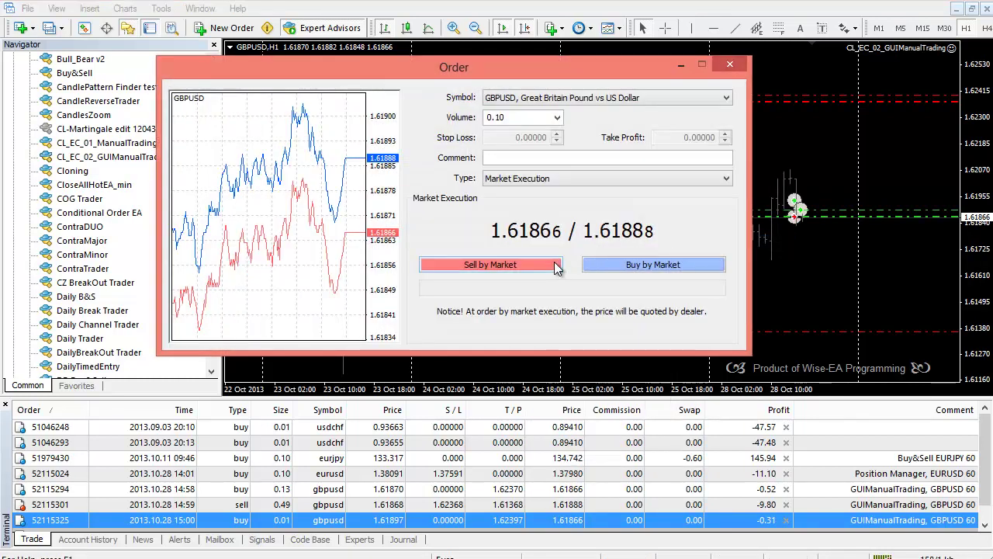
{"action": "left_click", "coordinate": [608, 267]}
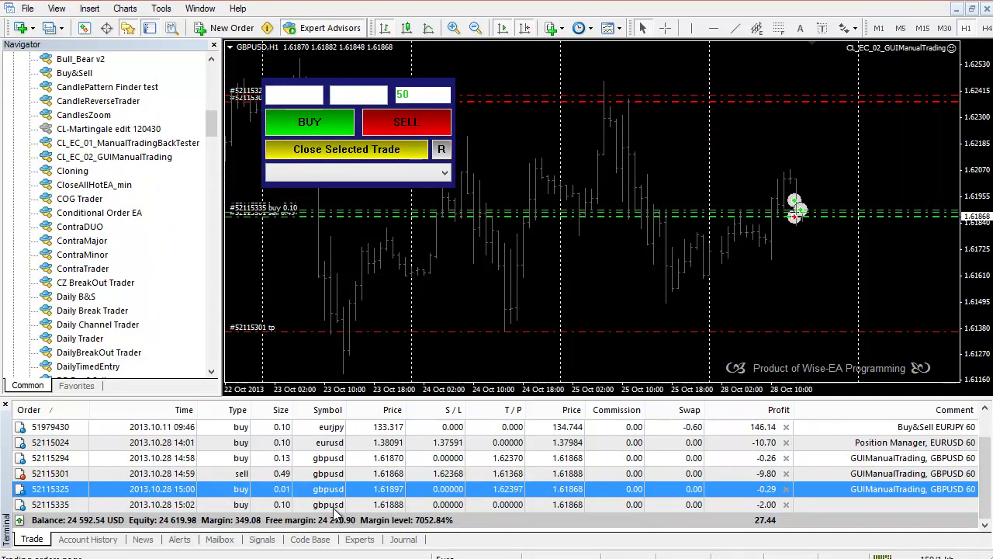
Refresh the EA panel's trade list and select sell trade #52115301 (GBPUSD × 0.49)
{"action": "left_click", "coordinate": [443, 173]}
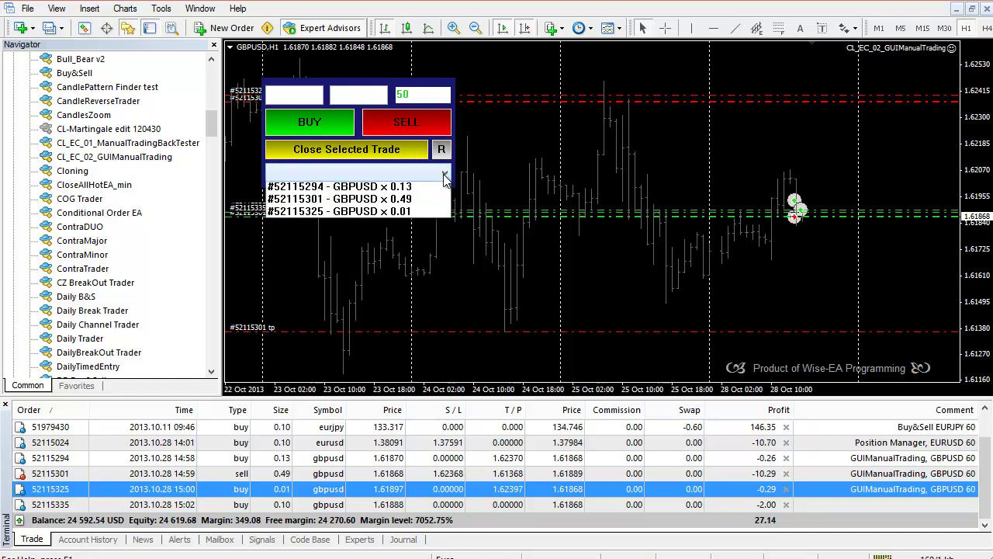
{"action": "left_click", "coordinate": [372, 216]}
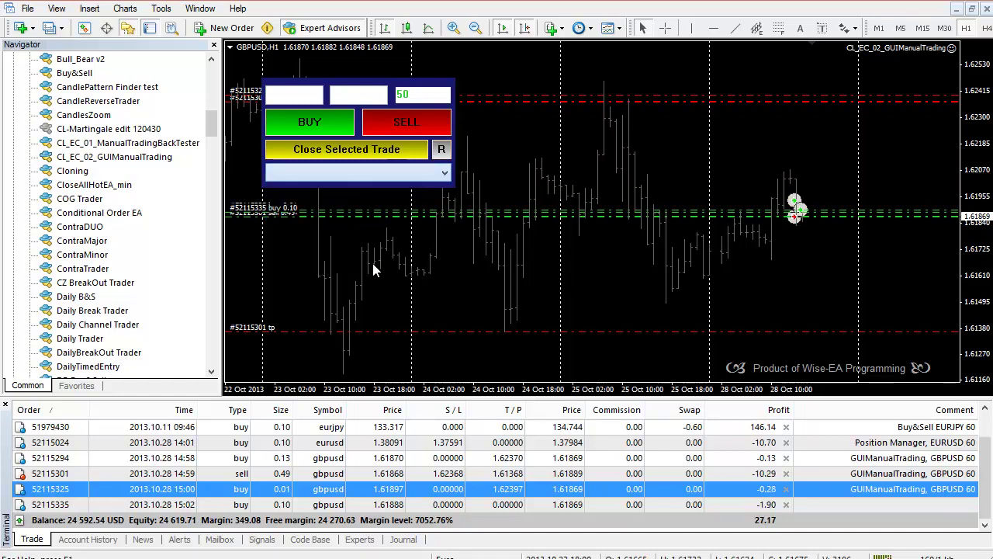
{"action": "left_click", "coordinate": [446, 173]}
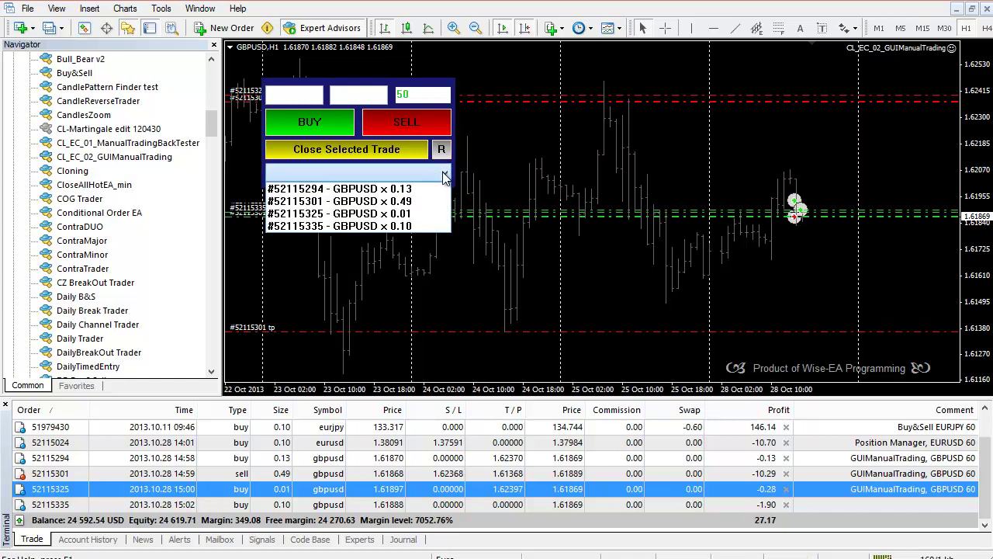
{"action": "left_click", "coordinate": [402, 221]}
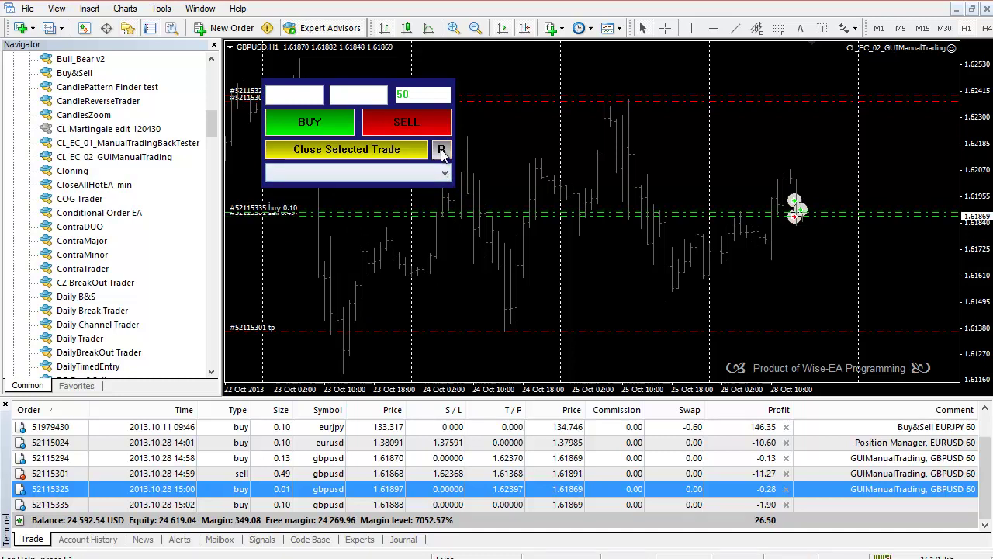
{"action": "left_click", "coordinate": [446, 174]}
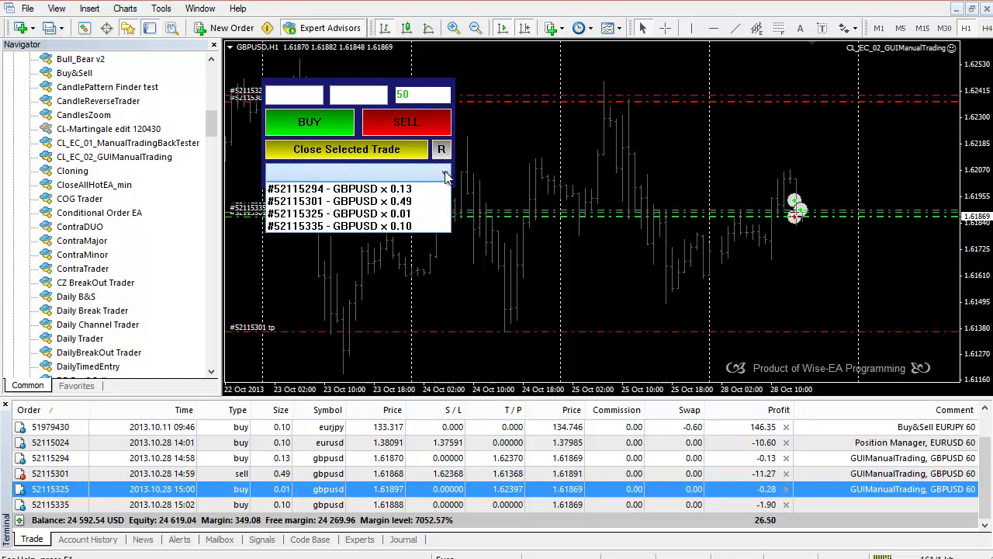
{"action": "left_click", "coordinate": [367, 204]}
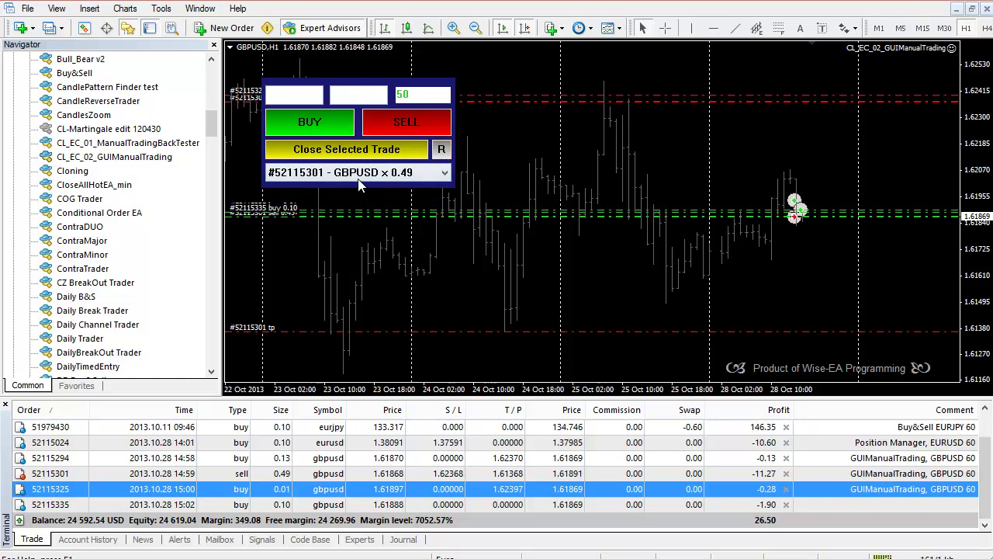
Close the selected 0.49-lot sell trade #52115301 using Close Selected Trade on the panel
{"action": "left_click", "coordinate": [337, 154]}
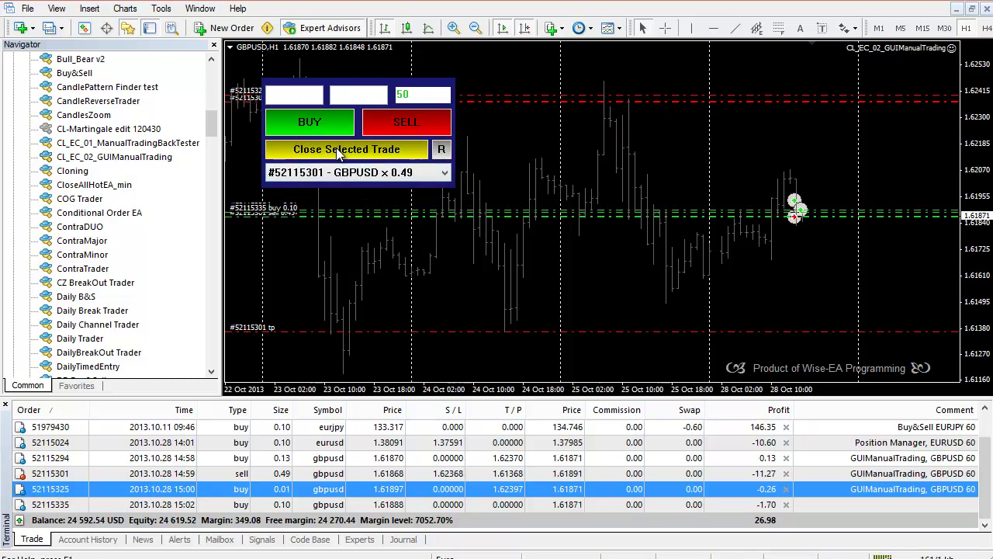